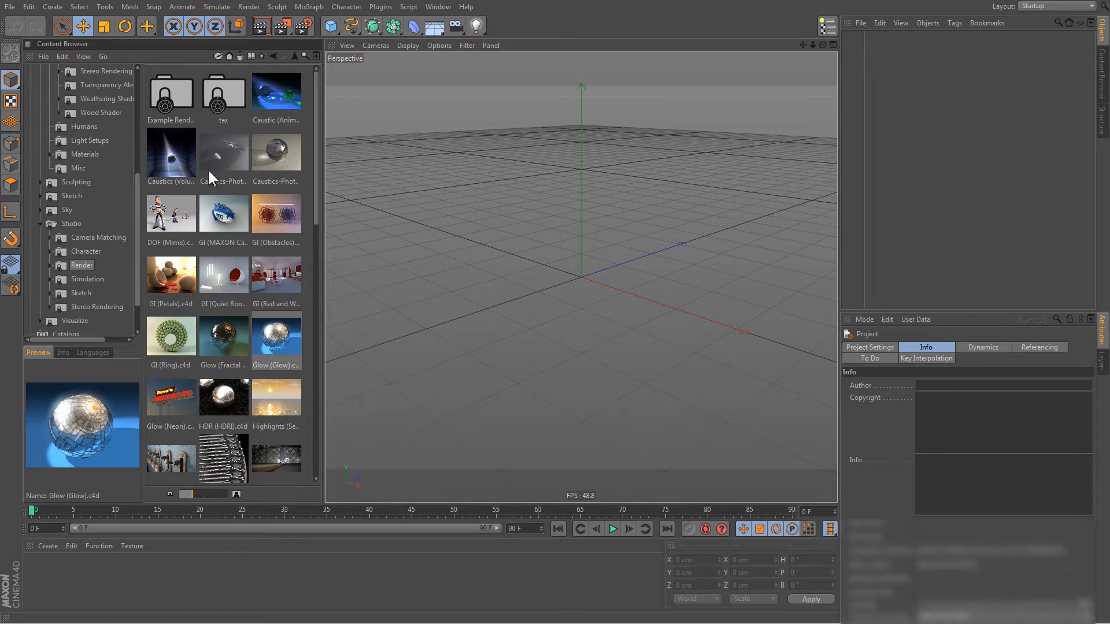
# Load the DOF (Mime) scene and open the Smart Shader List to show its materials.
pyautogui.doubleClick(163, 221)
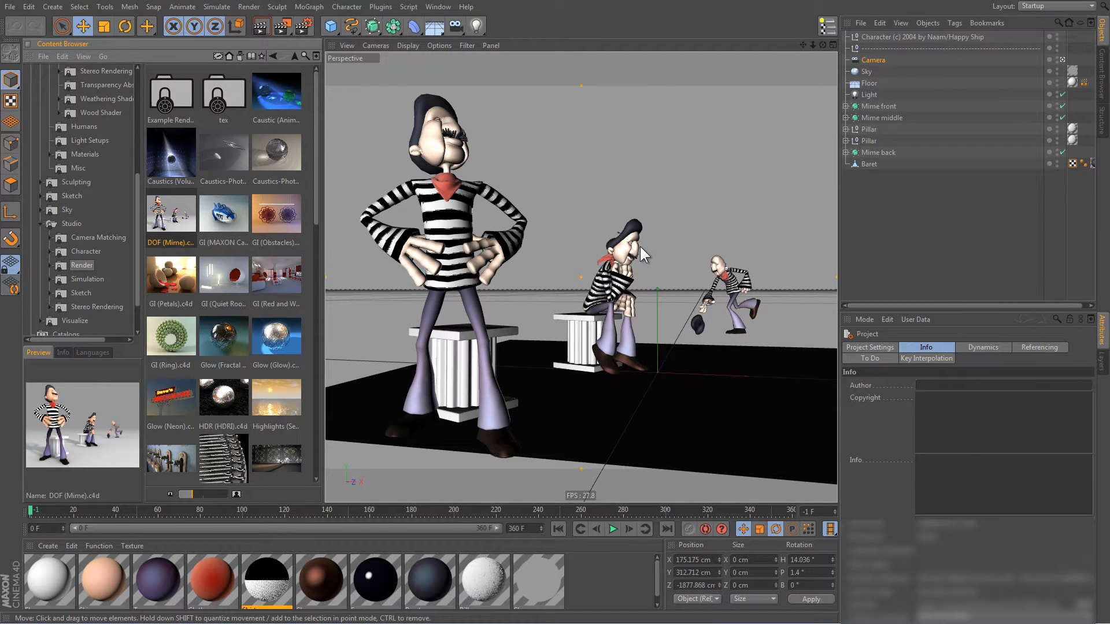
pyautogui.click(827, 27)
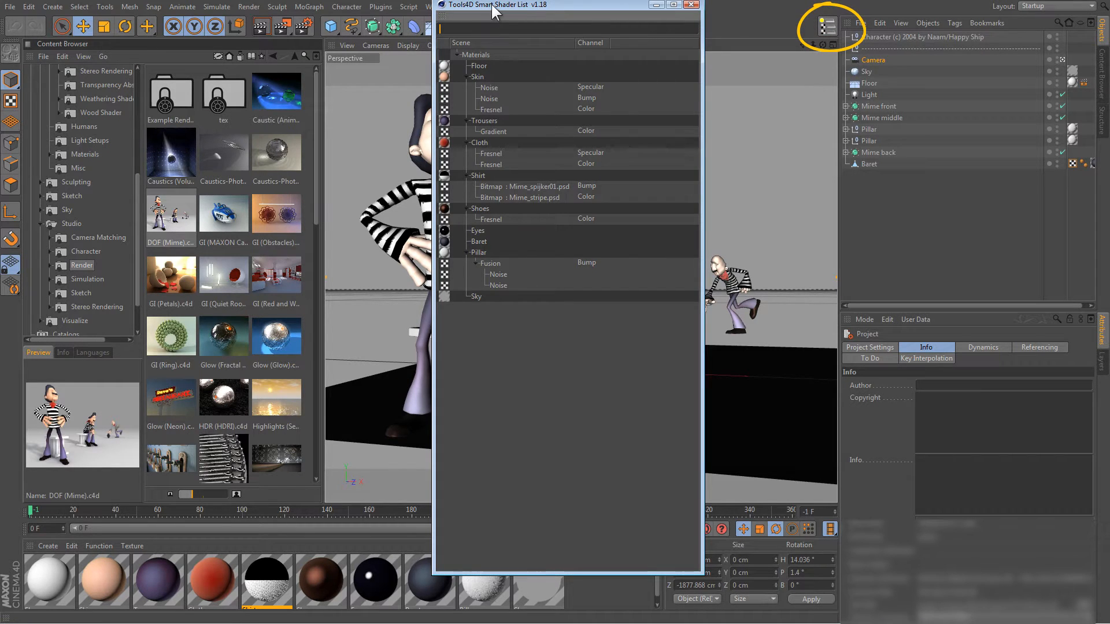
pyautogui.click(457, 55)
pyautogui.click(457, 54)
# Fold all materials in the shader list, and unfold Skin, Trousers, Cloth, Shirt, Shoes and Pillar individually.
pyautogui.rightClick(475, 66)
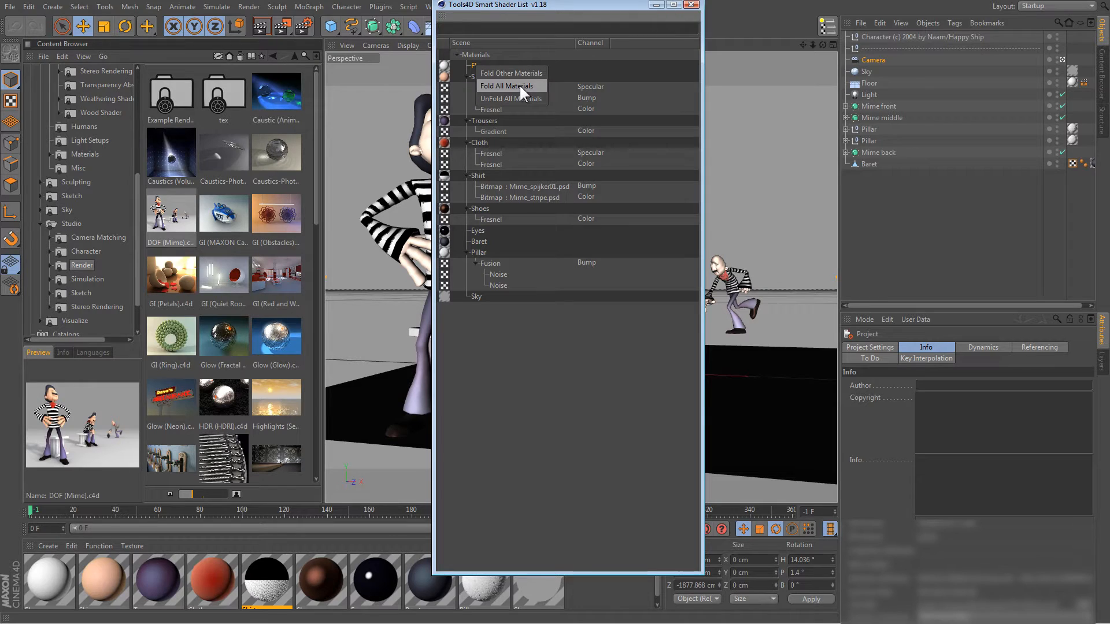
pyautogui.click(519, 85)
pyautogui.click(465, 76)
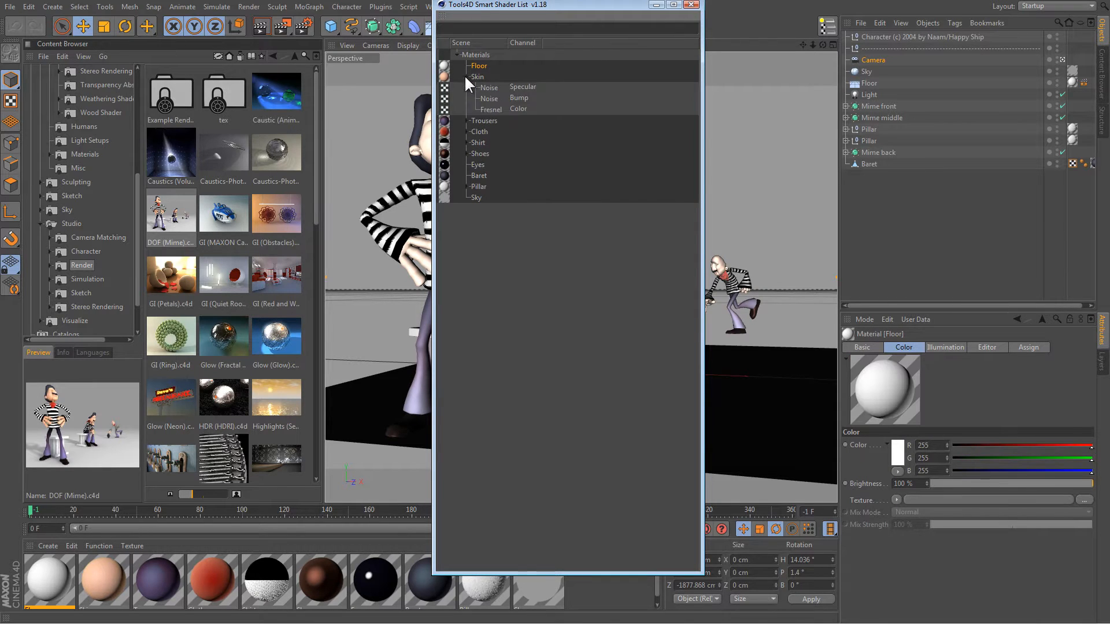
pyautogui.click(466, 120)
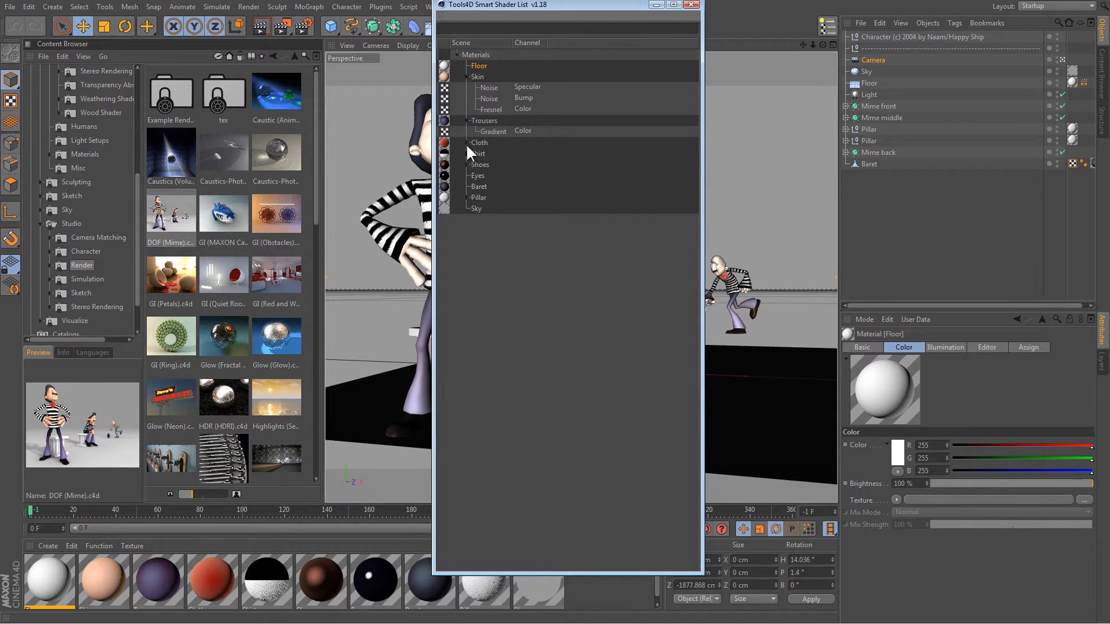
pyautogui.click(466, 143)
pyautogui.click(466, 175)
pyautogui.click(467, 209)
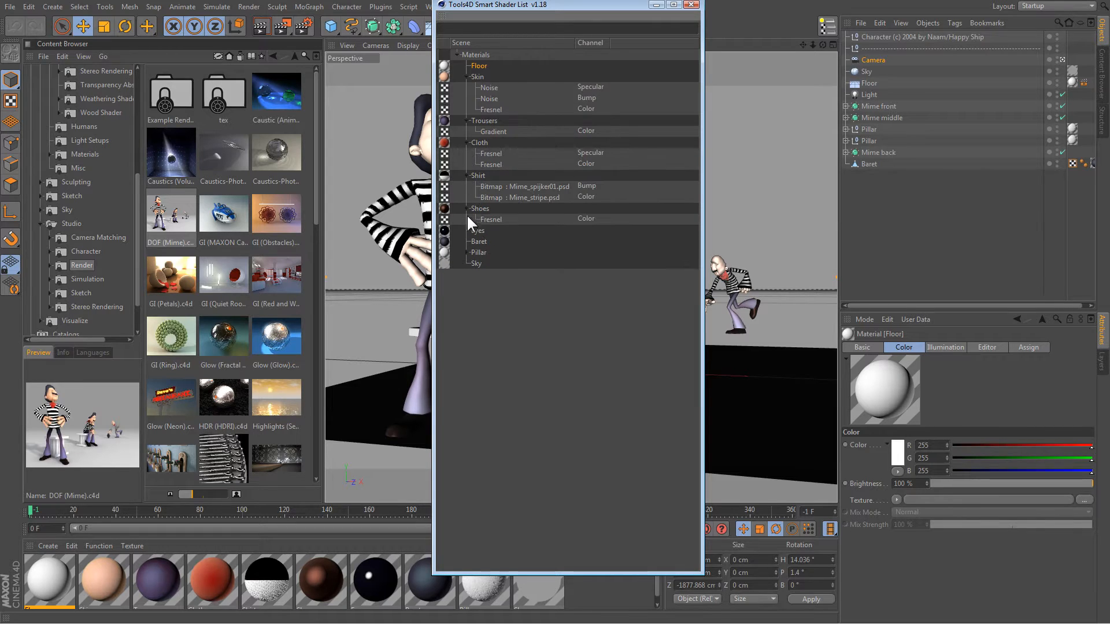
pyautogui.click(466, 253)
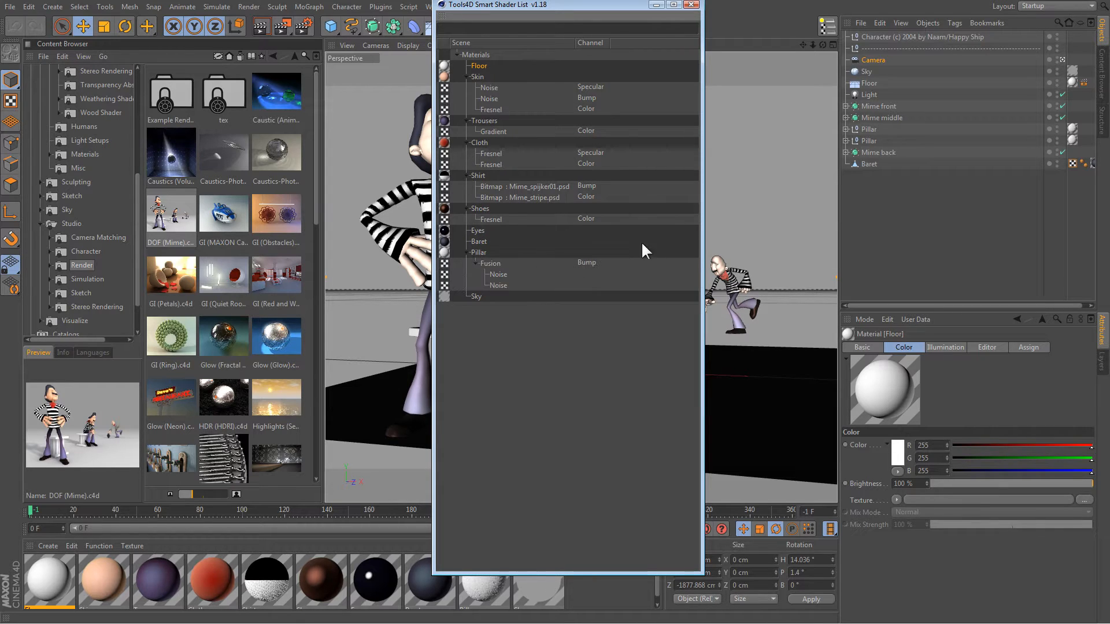
# Search the shader list for "fres" to highlight matching shaders.
pyautogui.click(599, 28)
pyautogui.write('fres')
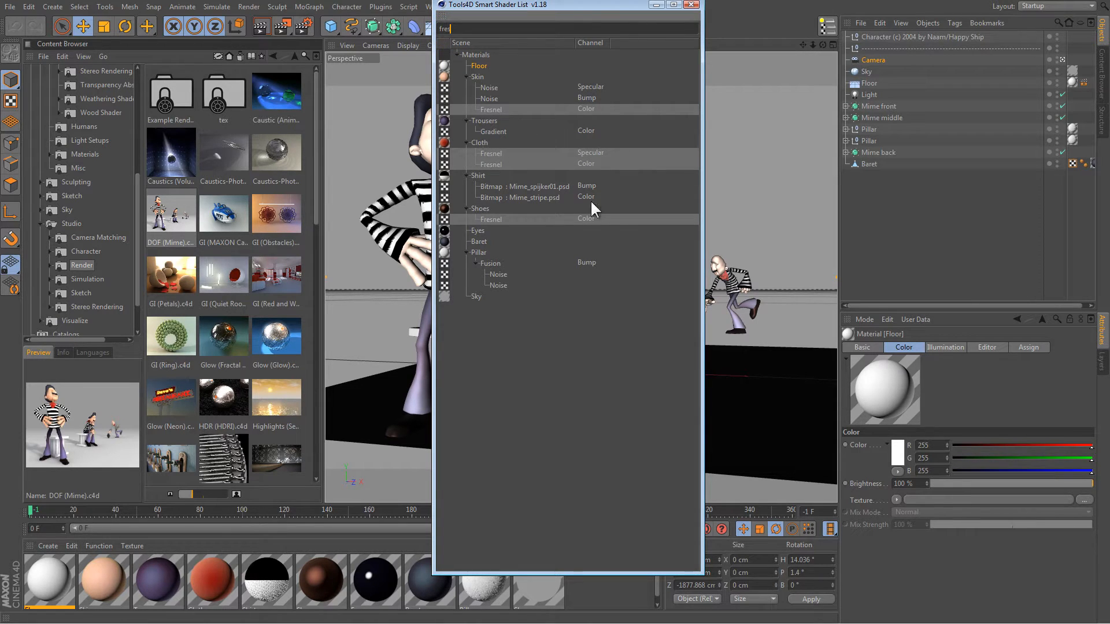
# Inspect the Pillar's Fusion, the Baret material, the Trousers' Gradient, the Skin's specular Noise and the Shoes material from the shader list.
pyautogui.click(489, 263)
pyautogui.click(484, 242)
pyautogui.click(493, 131)
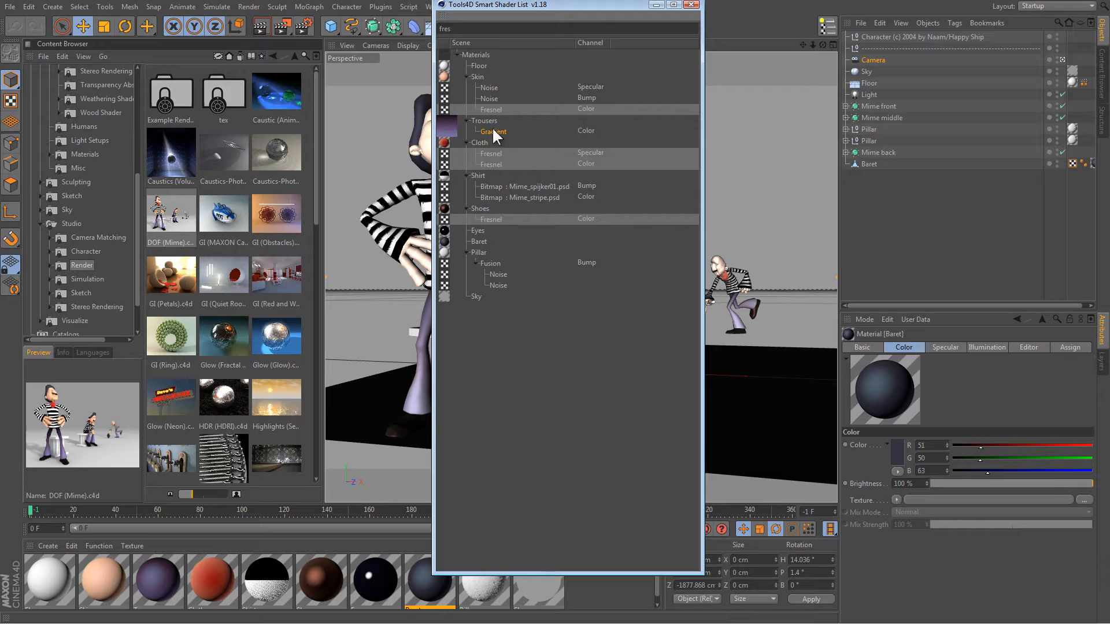
pyautogui.click(487, 97)
pyautogui.click(485, 90)
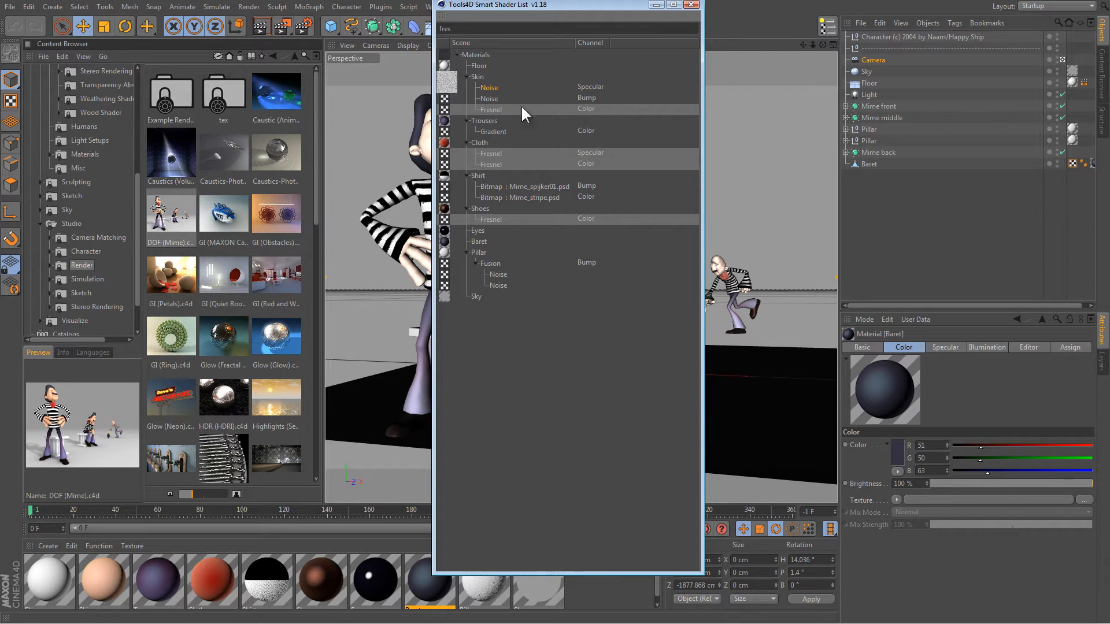
pyautogui.click(490, 87)
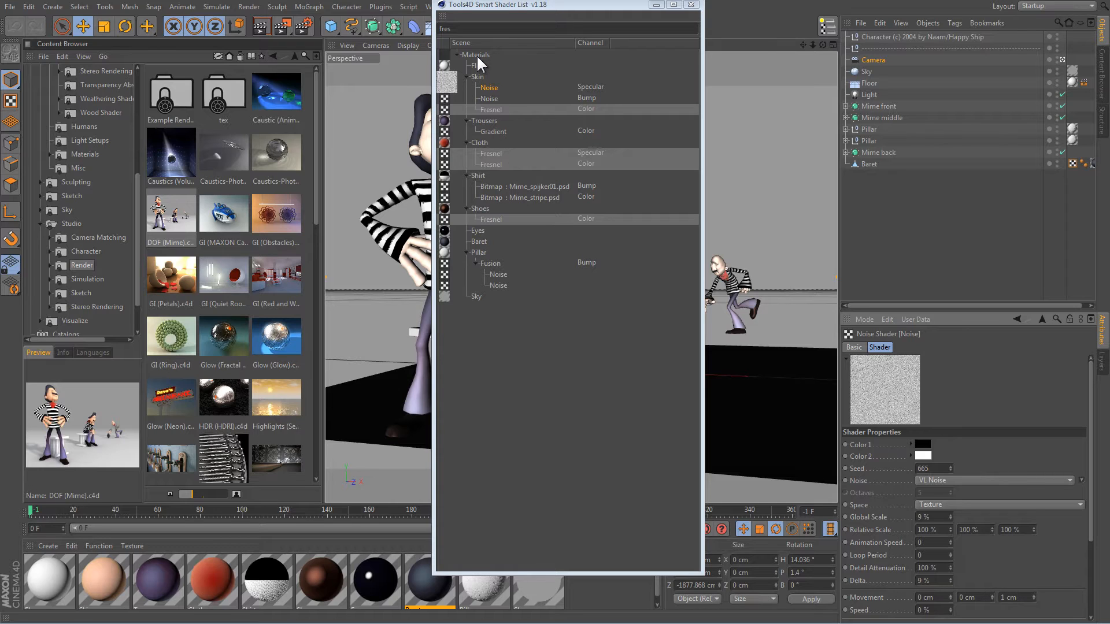
pyautogui.click(480, 209)
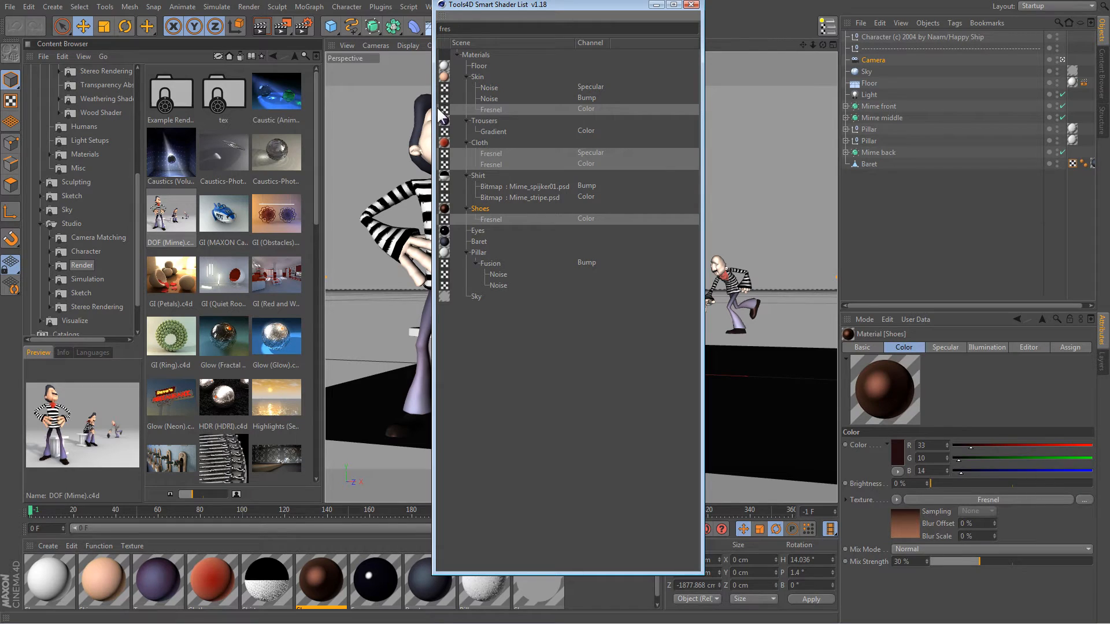
# Fold all materials in the shader list at once, and unfold them all again from the Trousers entry.
pyautogui.rightClick(483, 210)
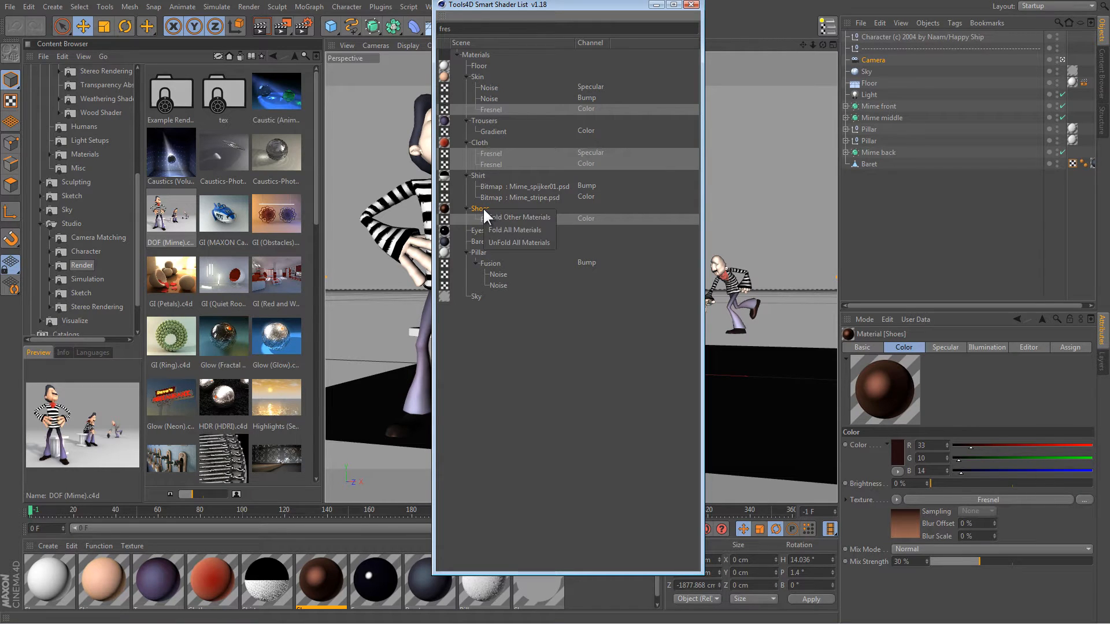
pyautogui.click(508, 229)
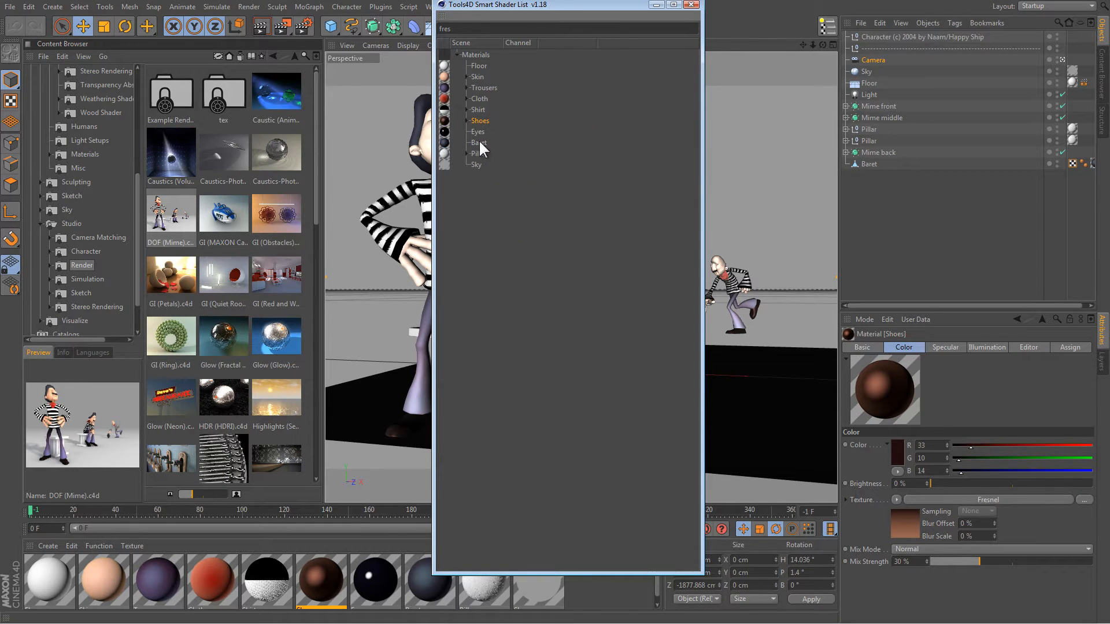
pyautogui.click(479, 85)
pyautogui.rightClick(477, 84)
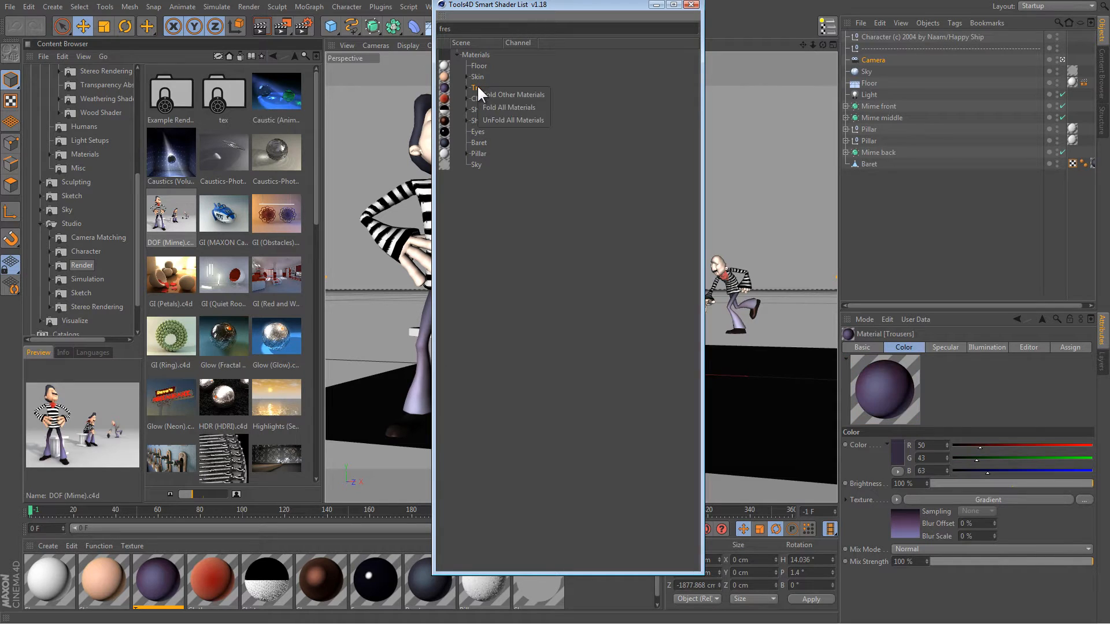
pyautogui.click(511, 120)
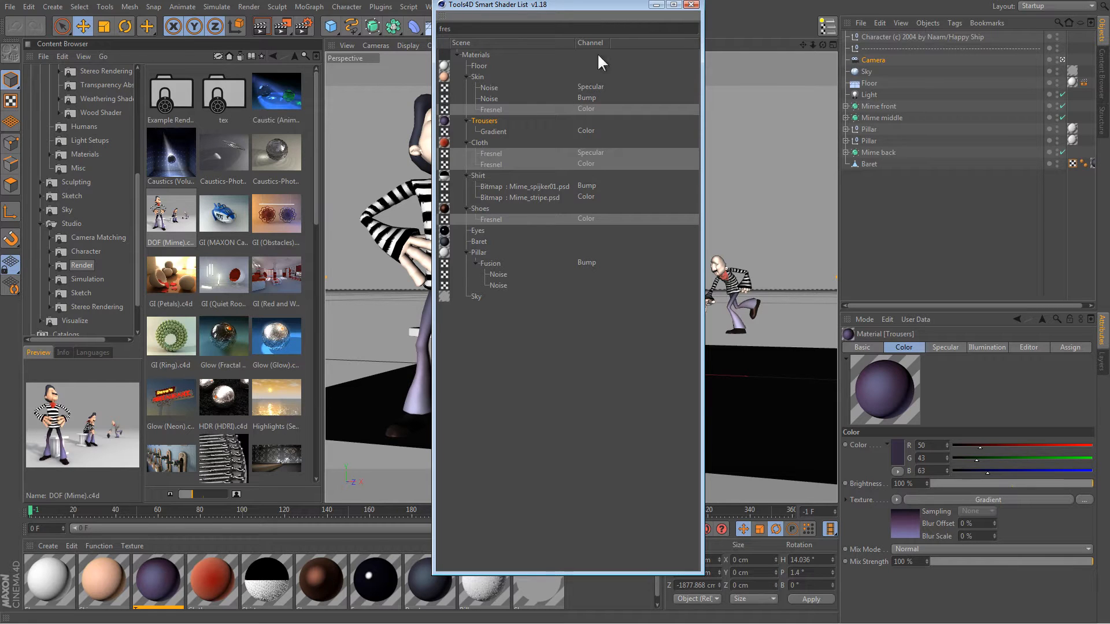
# Load the GI (MAXON Car) scene and select its metal material in the shader list.
pyautogui.doubleClick(227, 213)
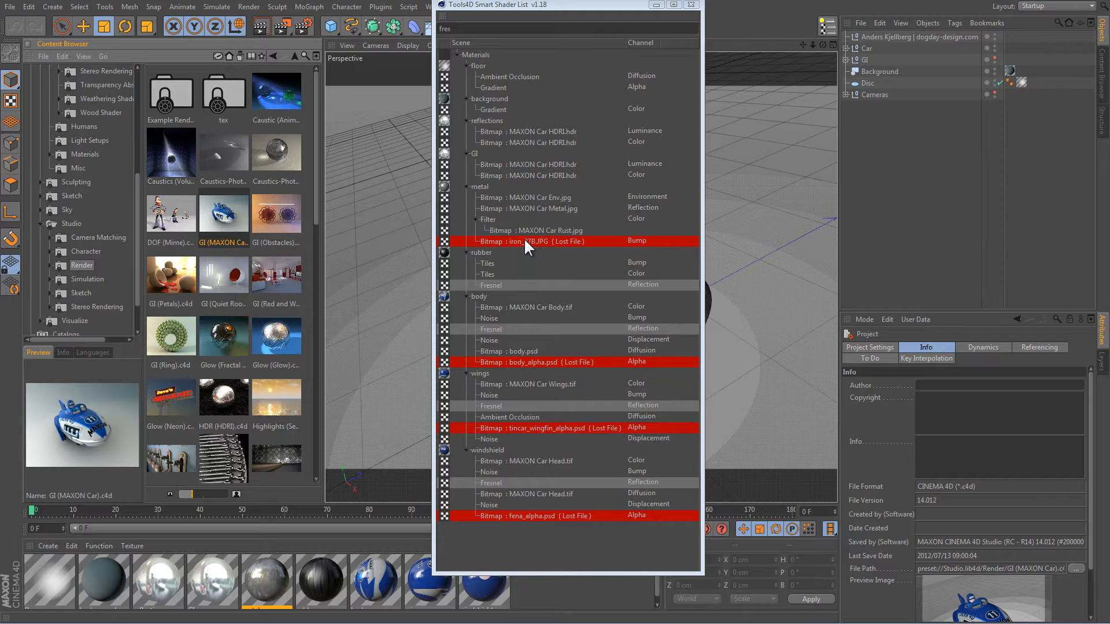
pyautogui.click(477, 184)
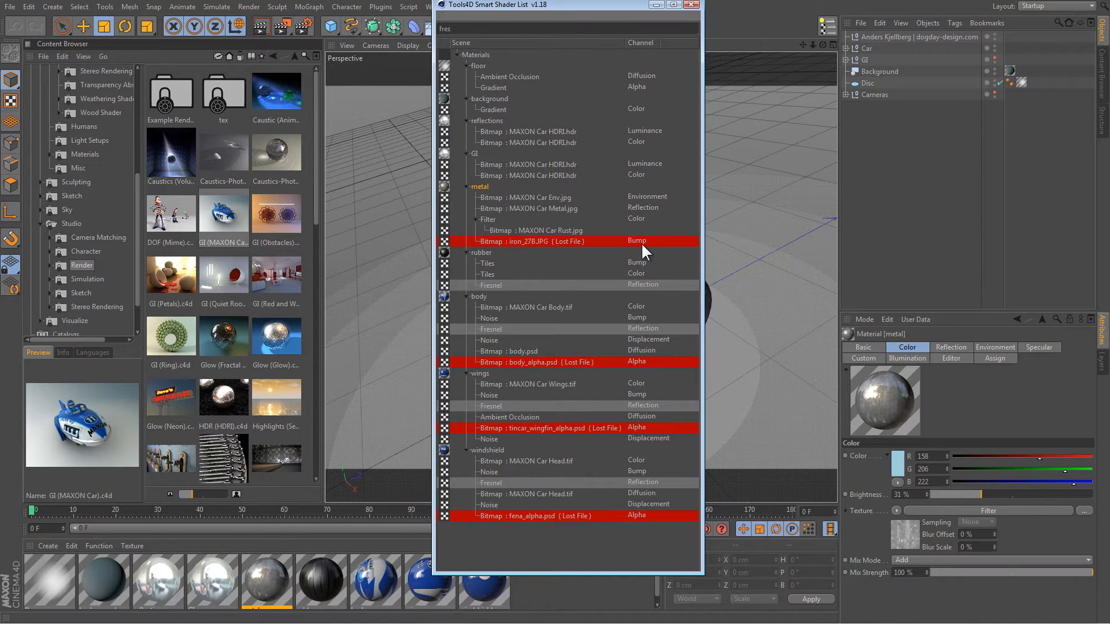
# Enable the metal material's Bump channel and bring up the repair options for its lost iron_27B.JPG bitmap.
pyautogui.click(866, 345)
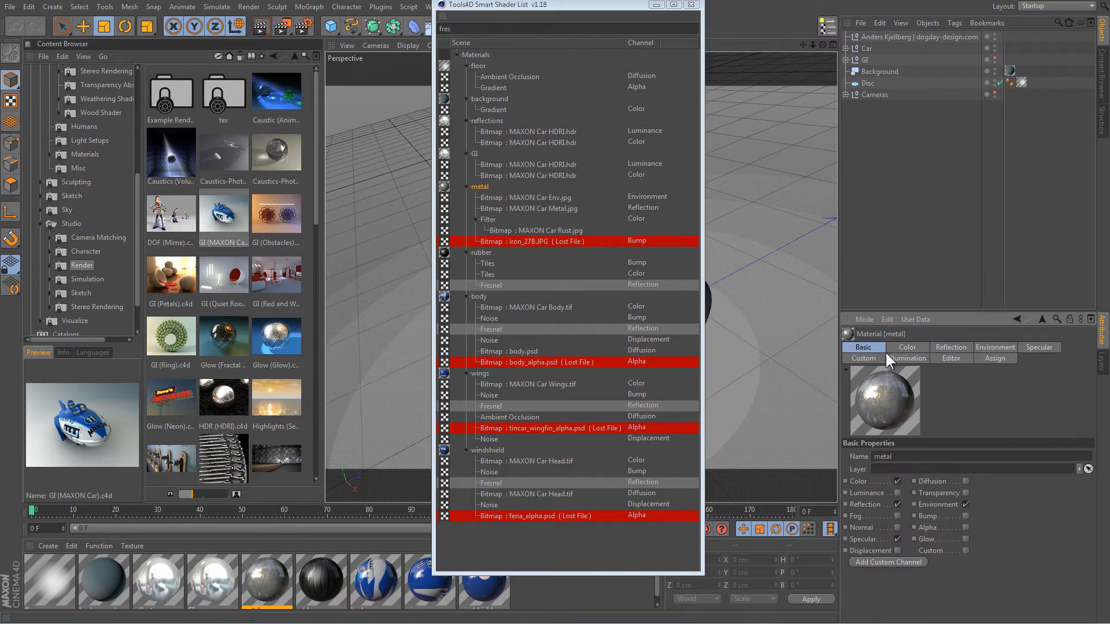
pyautogui.click(964, 515)
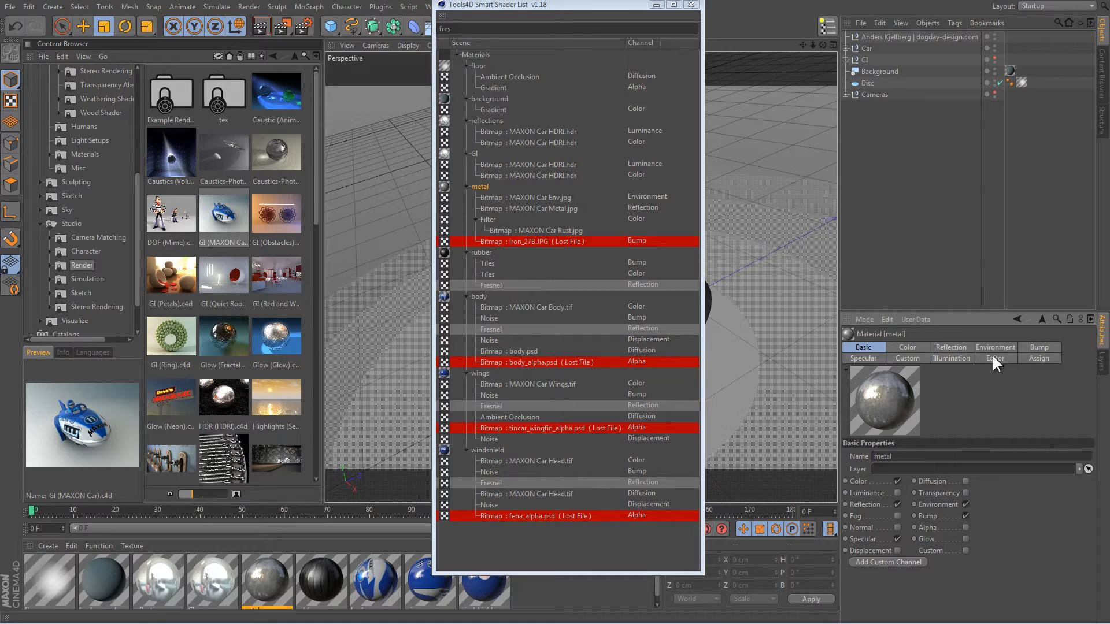
pyautogui.click(1039, 347)
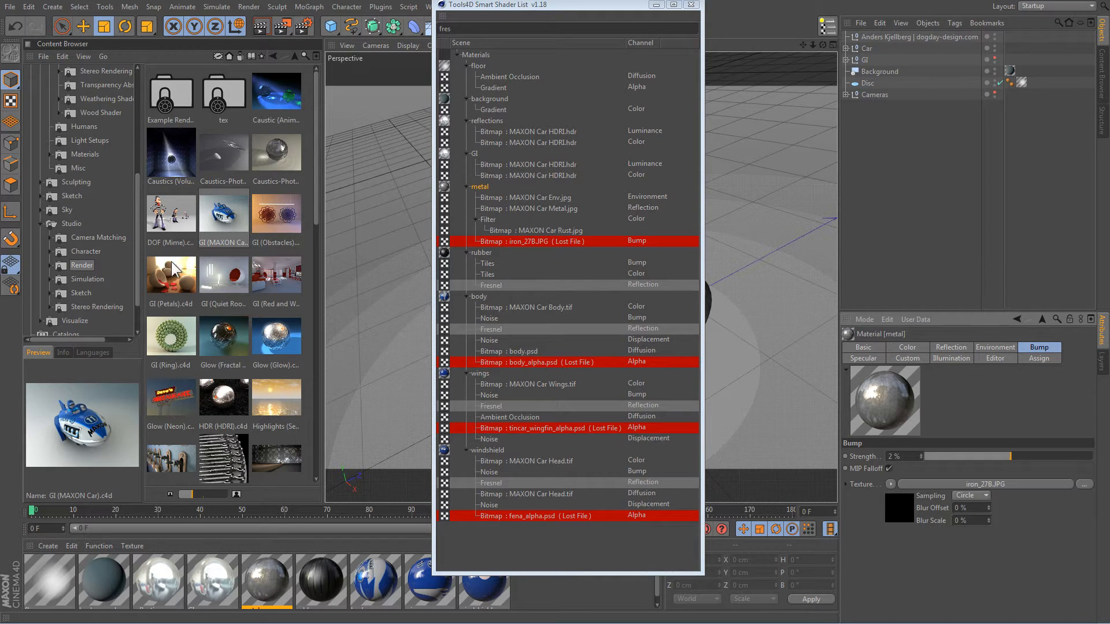
pyautogui.rightClick(565, 241)
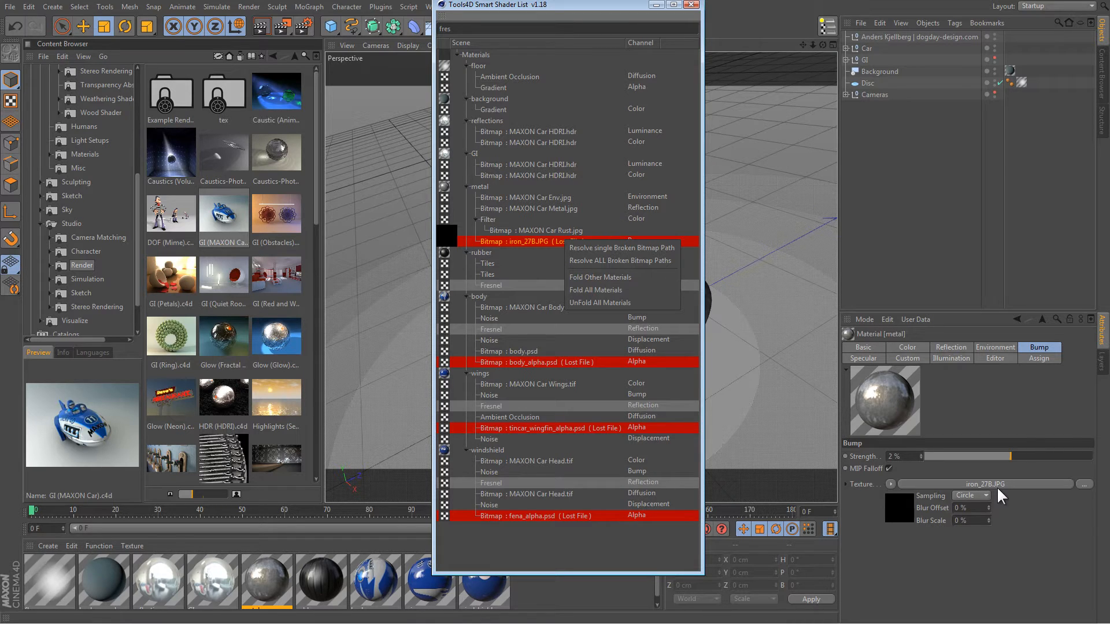
# Load the GI (Petals) scene, followed by the GI (Quiet Room) scene, to list their shaders.
pyautogui.click(186, 281)
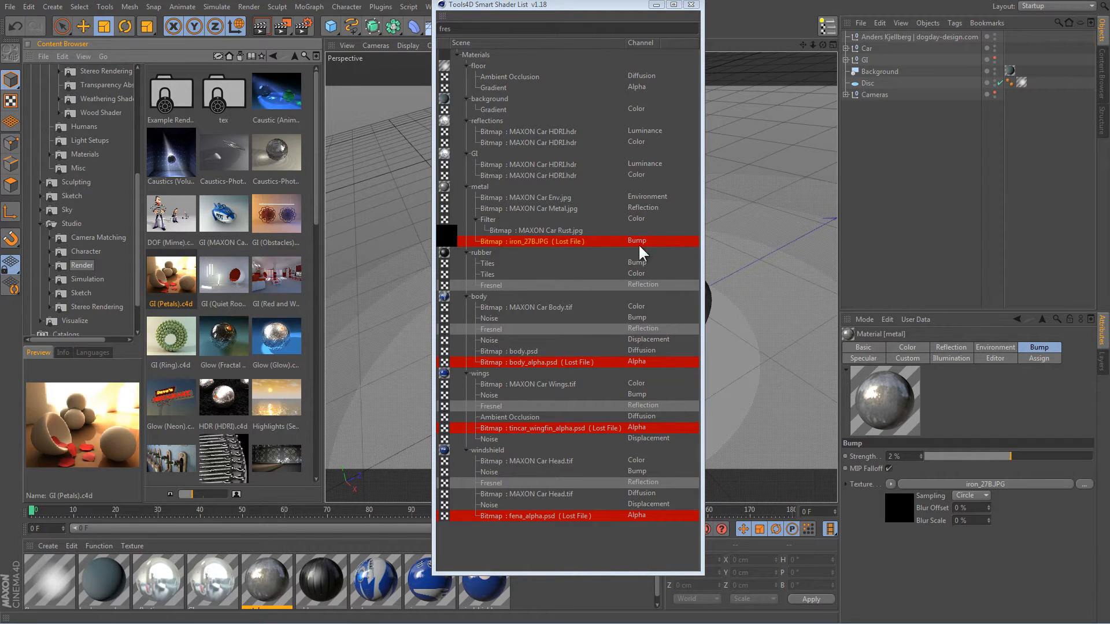
pyautogui.doubleClick(180, 280)
pyautogui.click(218, 279)
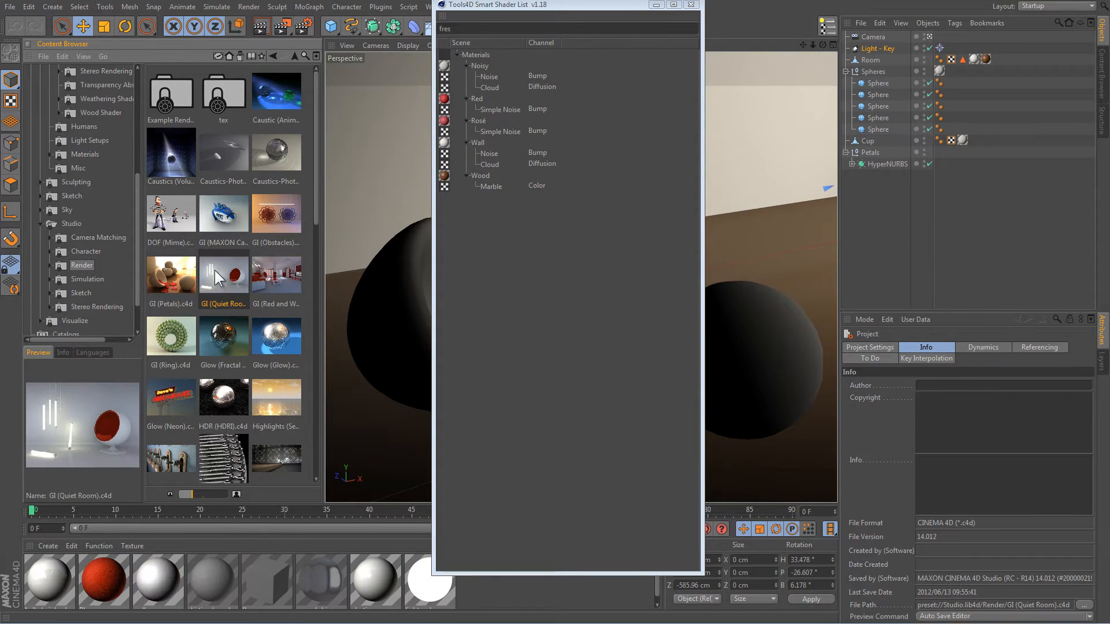
pyautogui.doubleClick(219, 279)
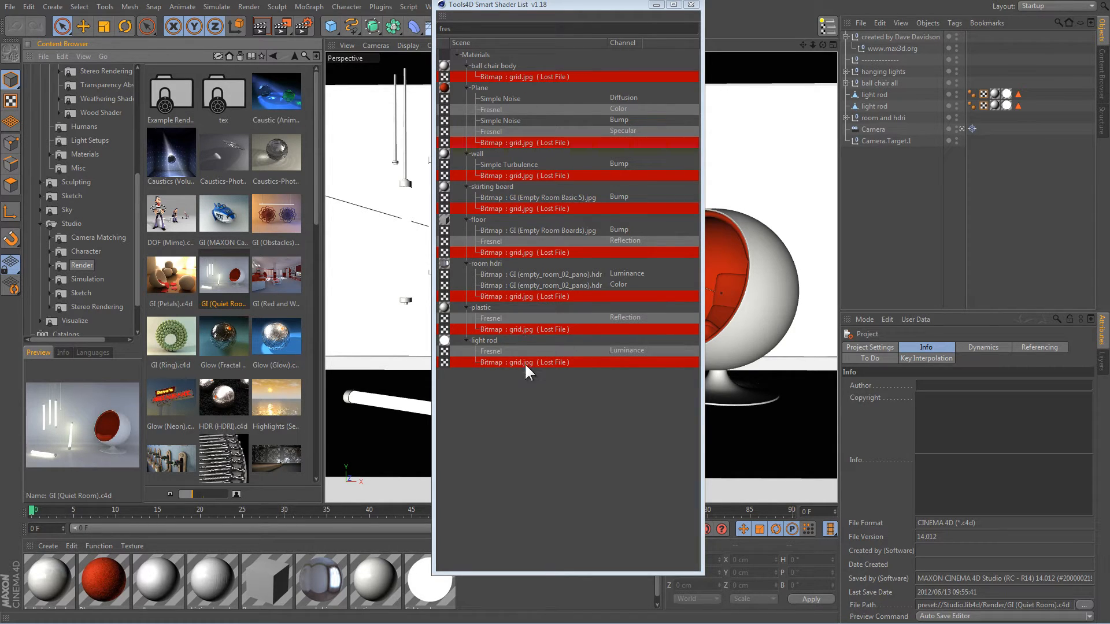
# Load the GI (Red and White Room) scene and examine its shader list for lost bitmaps.
pyautogui.doubleClick(265, 269)
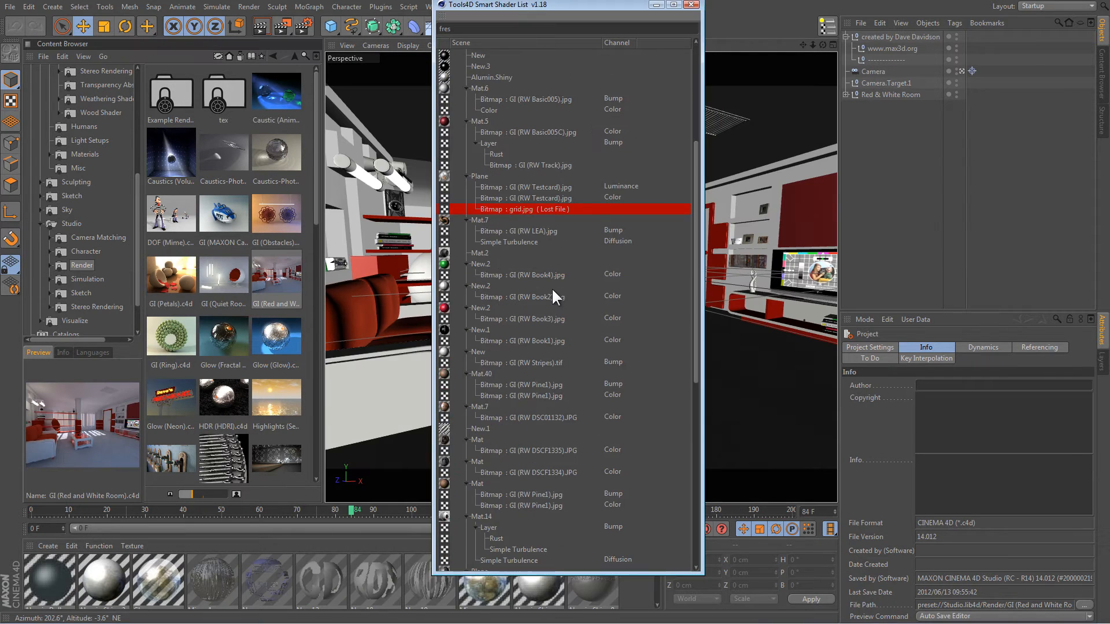
pyautogui.scroll(-10, 552, 286)
# Load the Physical (DOF & Motion Blur) scene and select Mat.1's XL_orna_11.jpg color bitmap in the shader list.
pyautogui.doubleClick(223, 397)
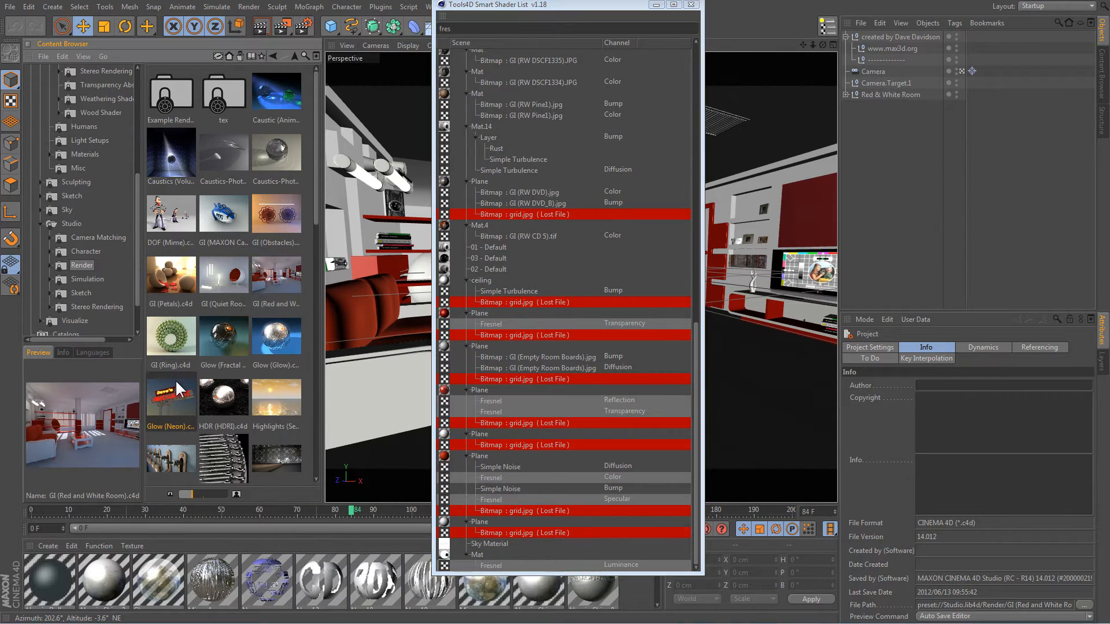
pyautogui.doubleClick(275, 401)
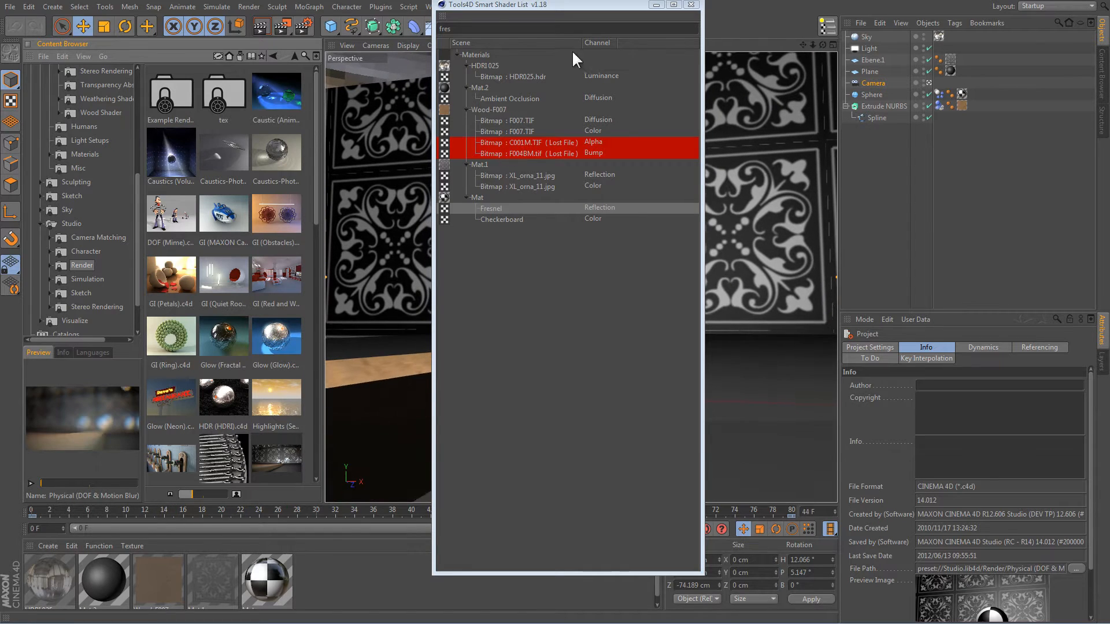
pyautogui.moveTo(499, 76); pyautogui.dragTo(529, 209)
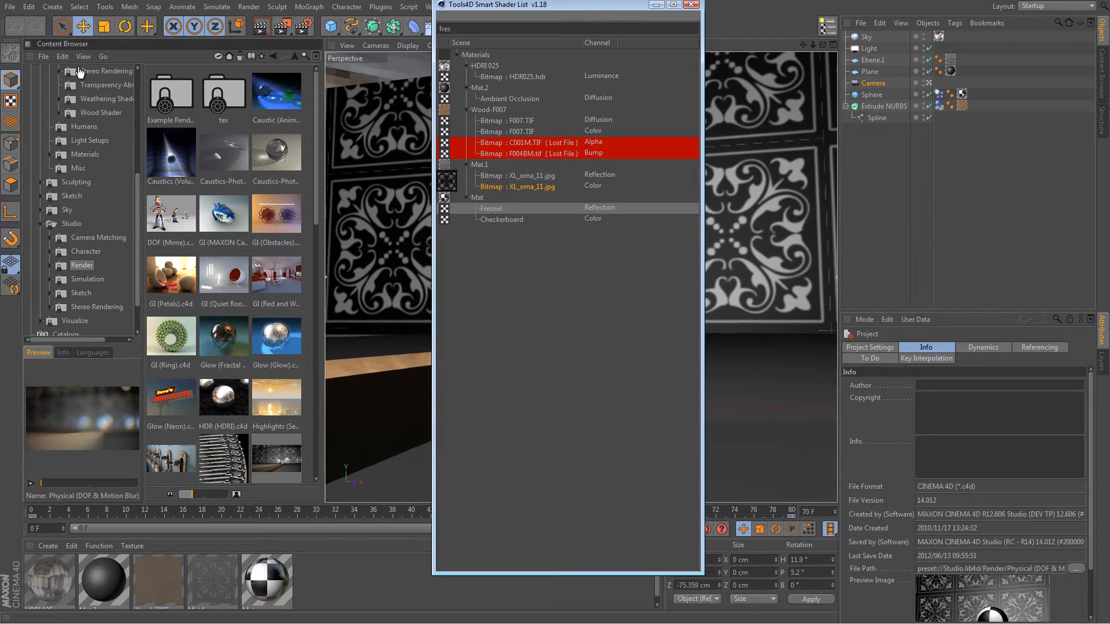
# Undock the Content Browser and close its window.
pyautogui.click(29, 55)
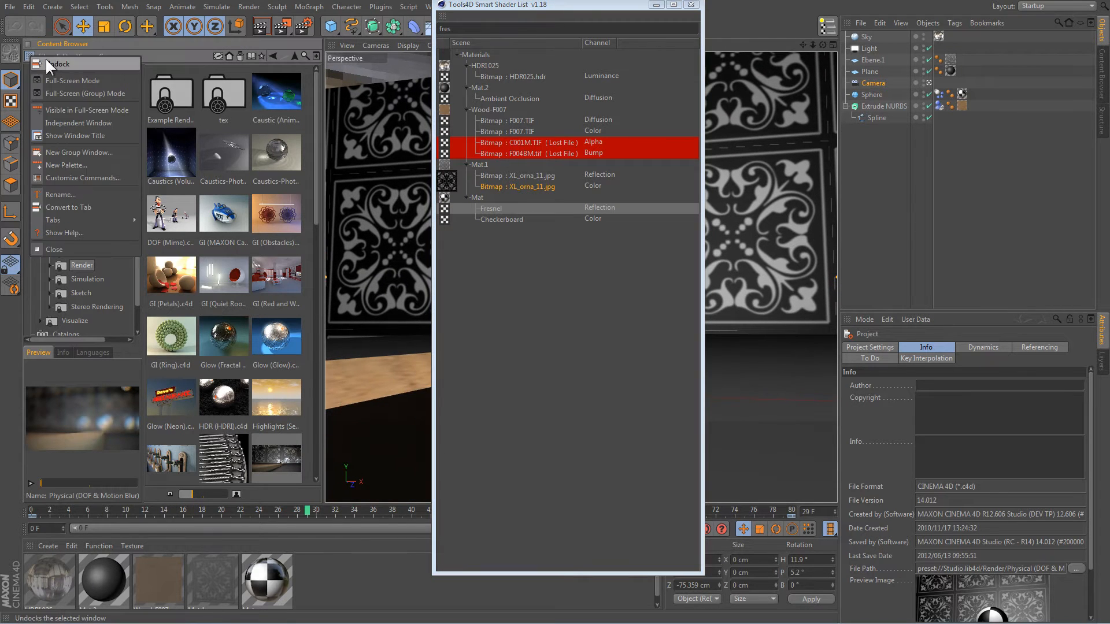
pyautogui.click(55, 62)
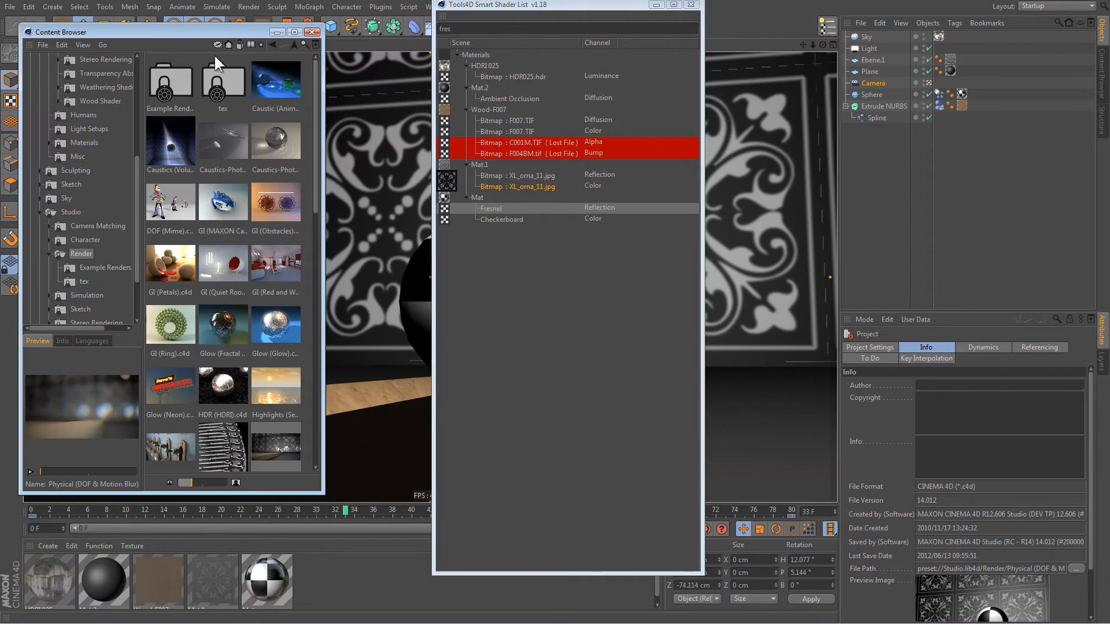
pyautogui.click(310, 31)
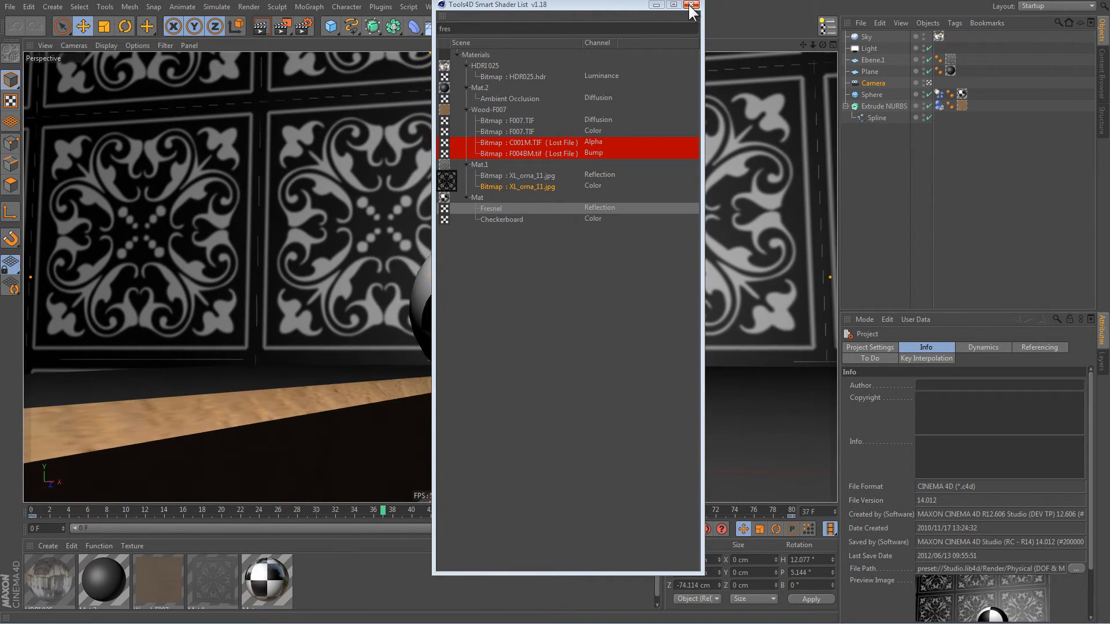
# Close all open projects without saving the changes to GI (MAXON Car).c4d.
pyautogui.click(10, 6)
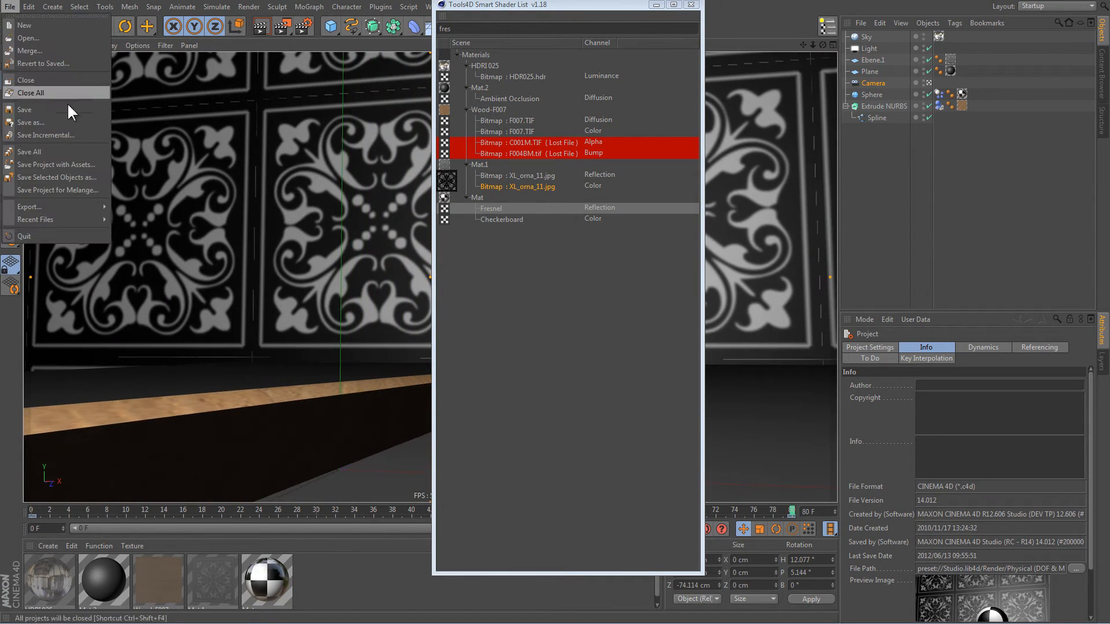
pyautogui.click(35, 92)
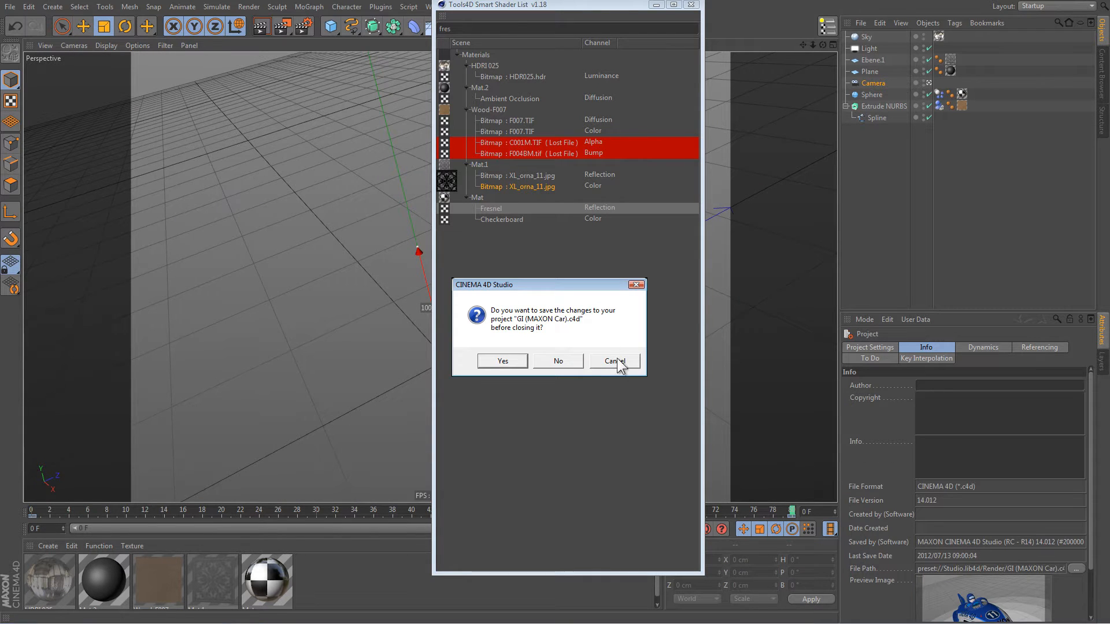
pyautogui.click(571, 357)
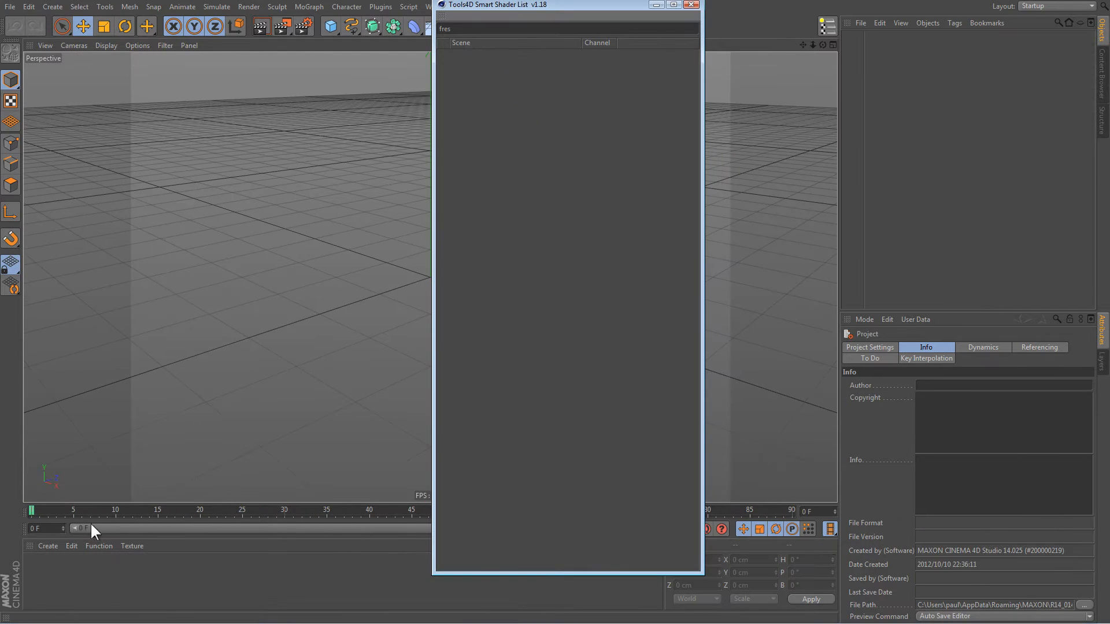
# Create a material with a Checkerboard shader as its color texture and wrap that shader in a Layer shader.
pyautogui.click(45, 545)
pyautogui.click(68, 439)
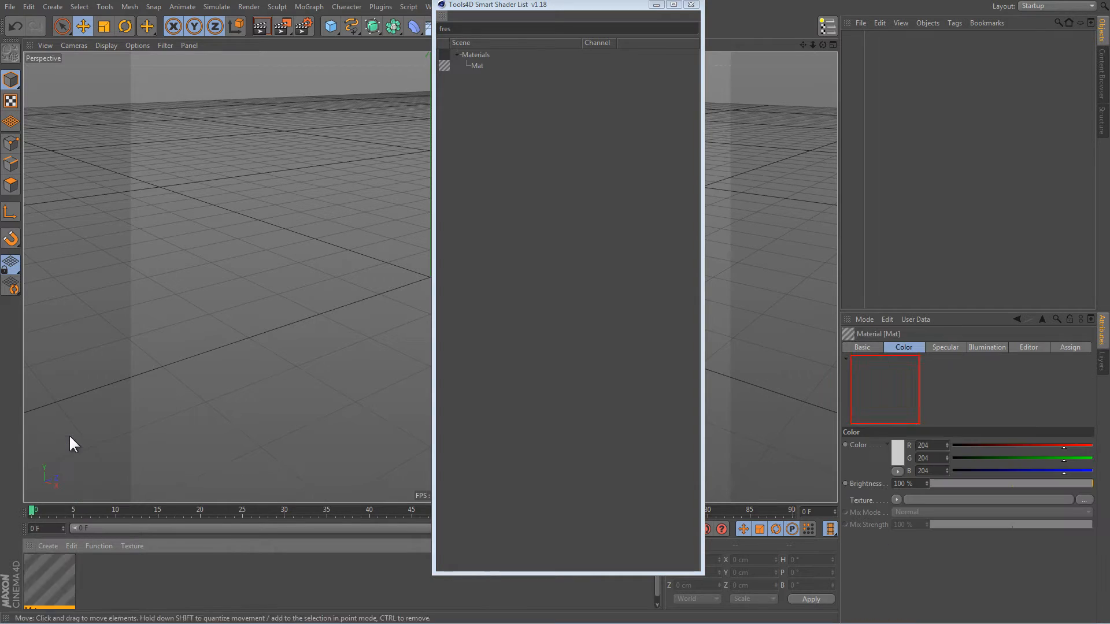
pyautogui.click(896, 499)
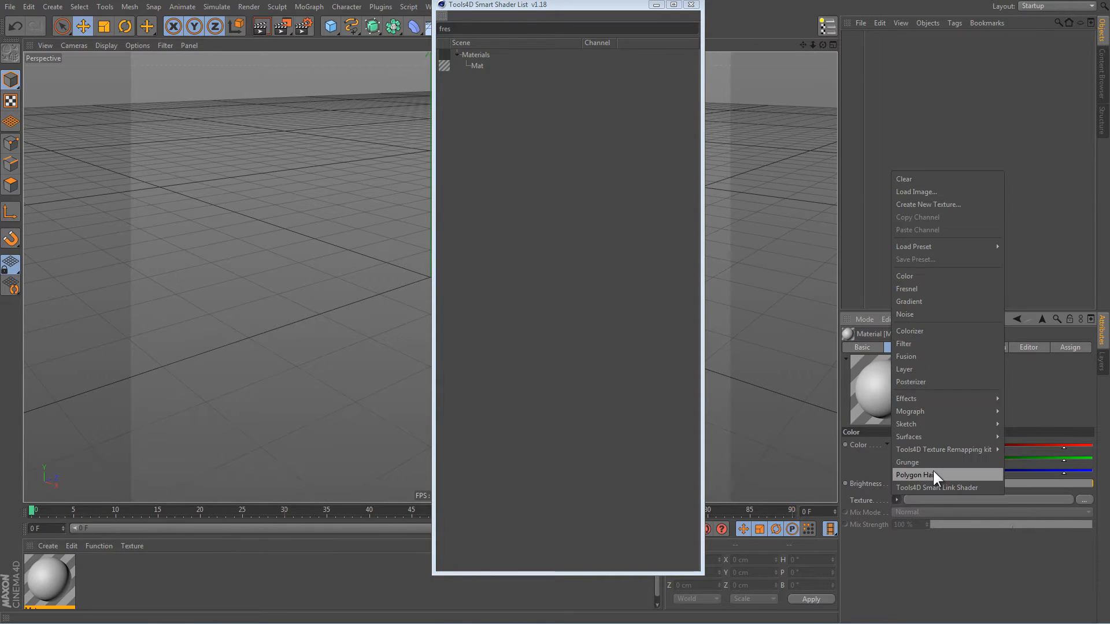
pyautogui.moveTo(928, 437)
pyautogui.click(1037, 374)
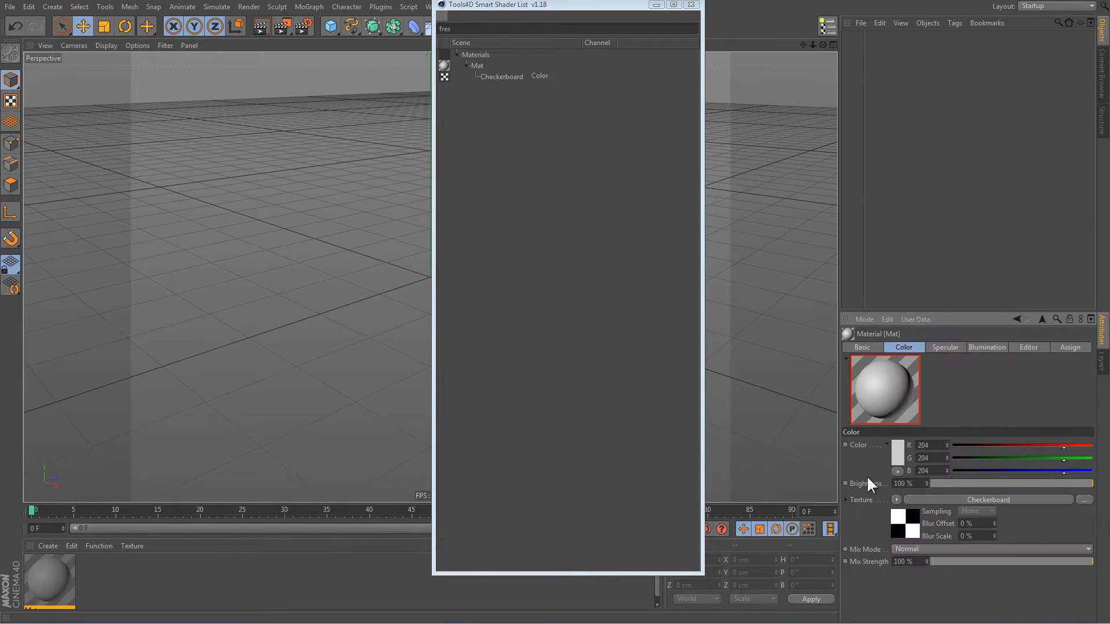
pyautogui.click(897, 500)
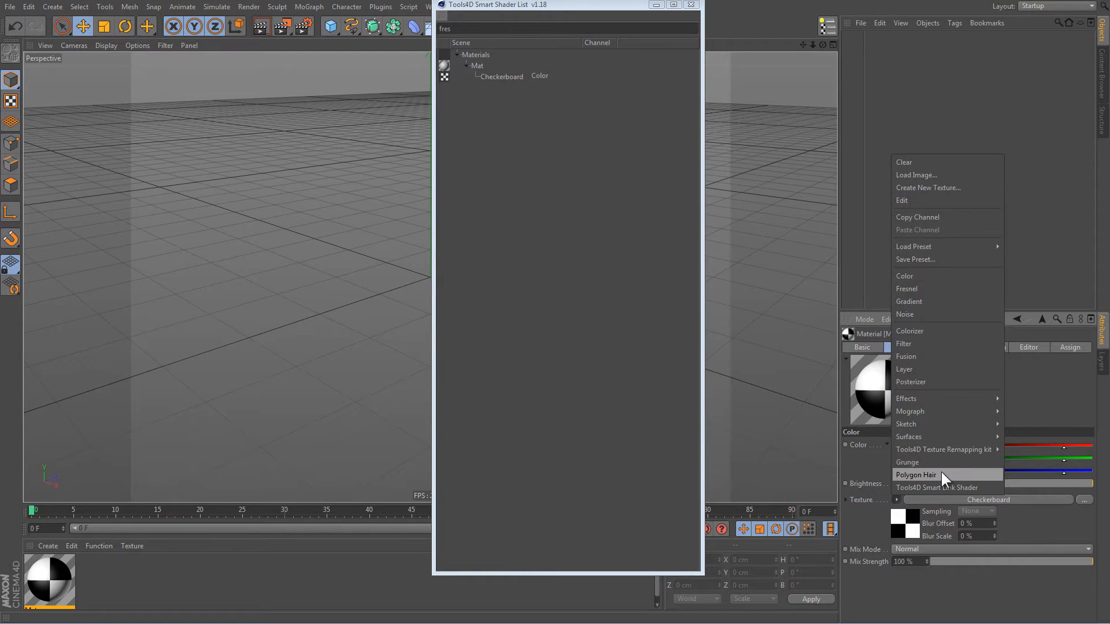
pyautogui.click(937, 372)
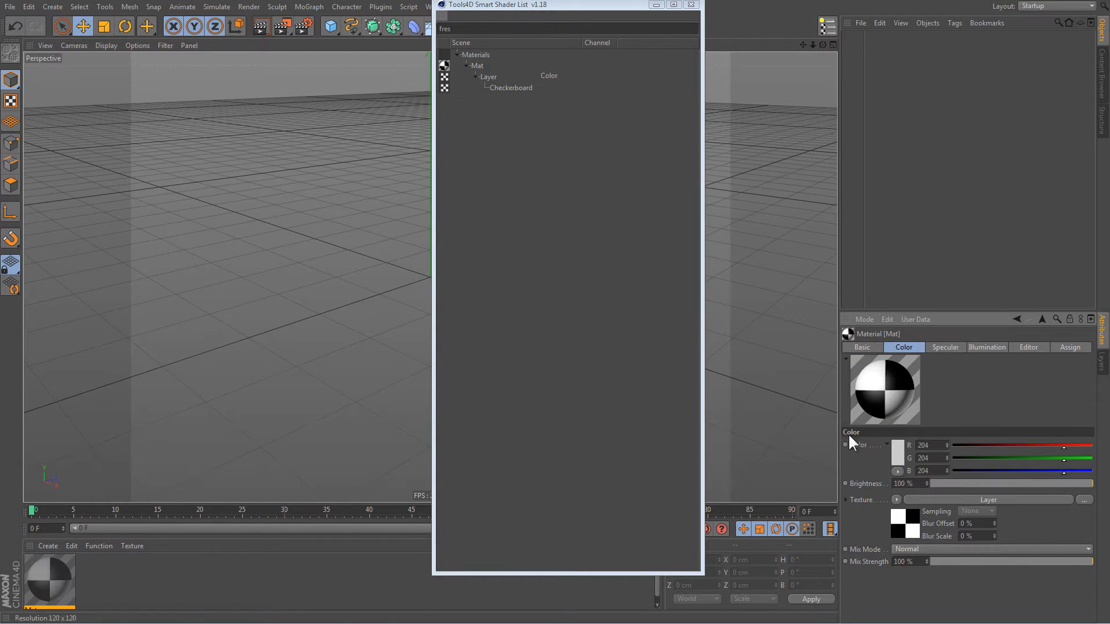
# Create a second material with a Tools4D Smart Link Shader as its color texture and open the shader's settings.
pyautogui.click(53, 543)
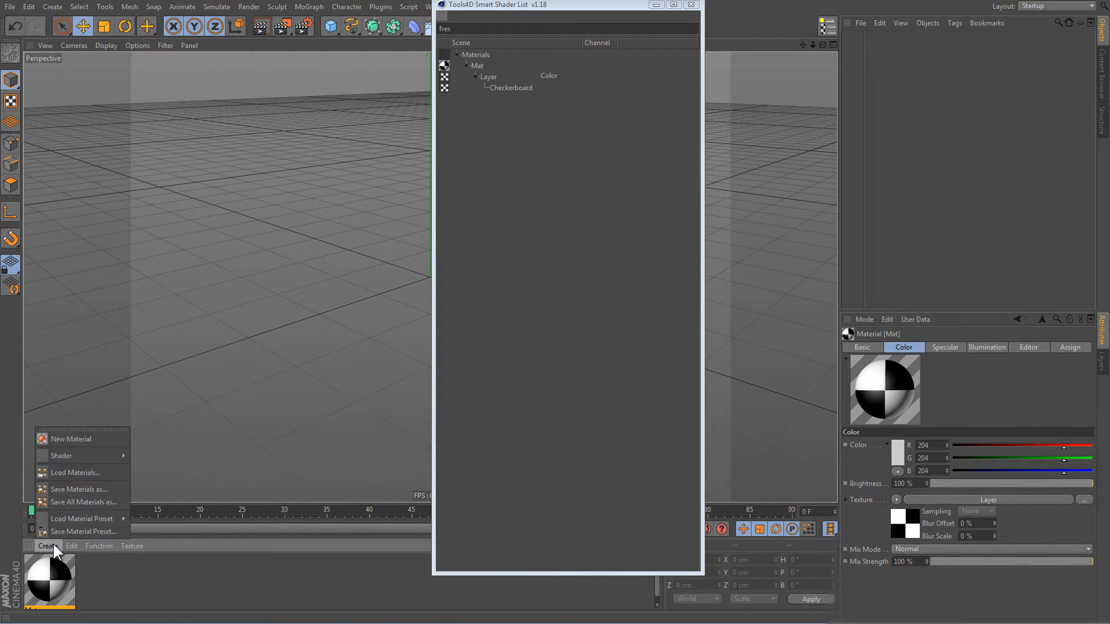
pyautogui.click(70, 441)
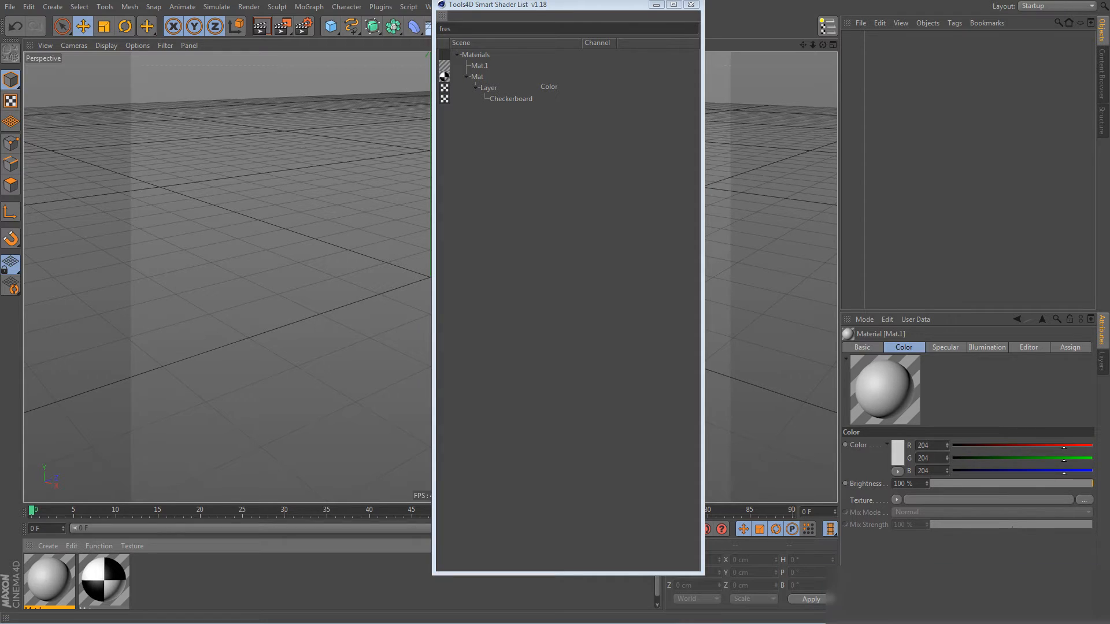
pyautogui.click(896, 499)
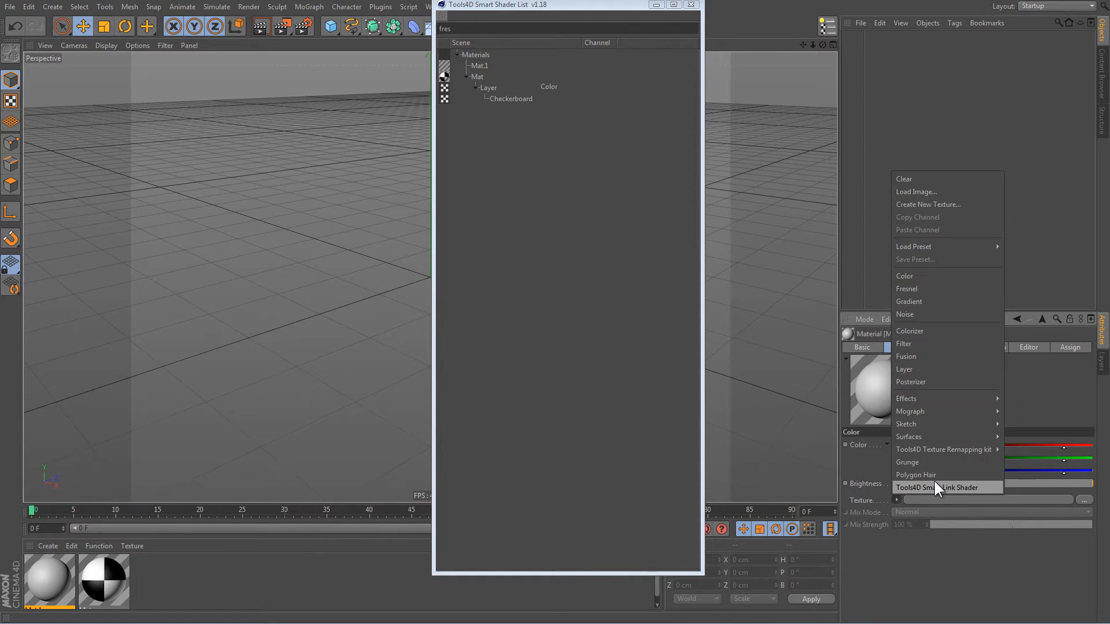
pyautogui.click(934, 487)
pyautogui.click(943, 501)
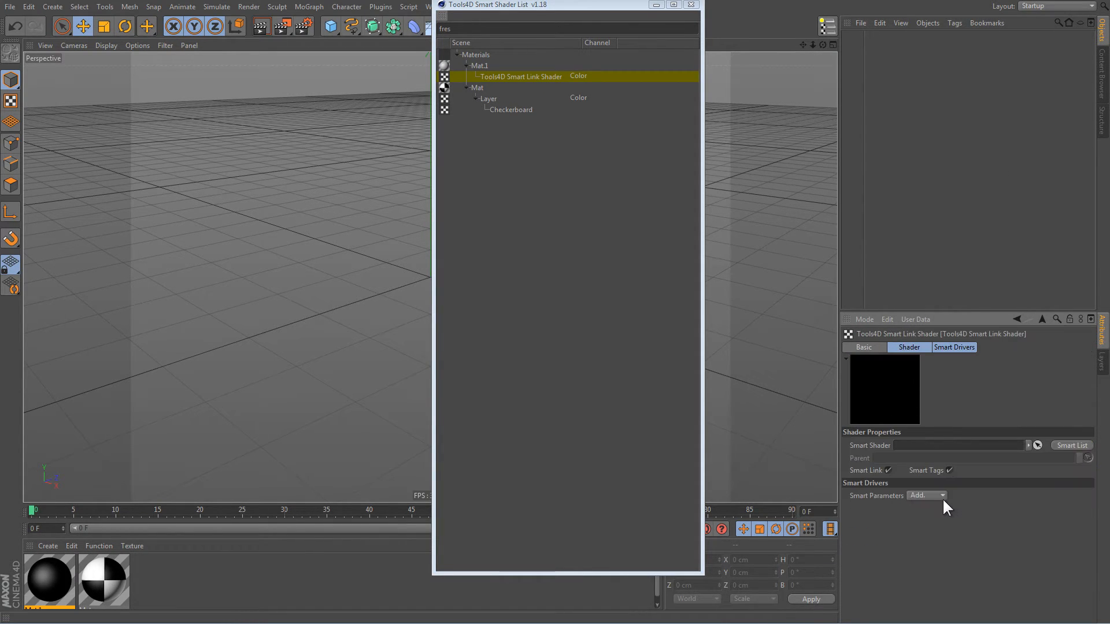
# Reopen the Smart Shader List from the link shader's settings and link Mat's Layer shader as the Smart Shader.
pyautogui.click(693, 4)
pyautogui.click(826, 25)
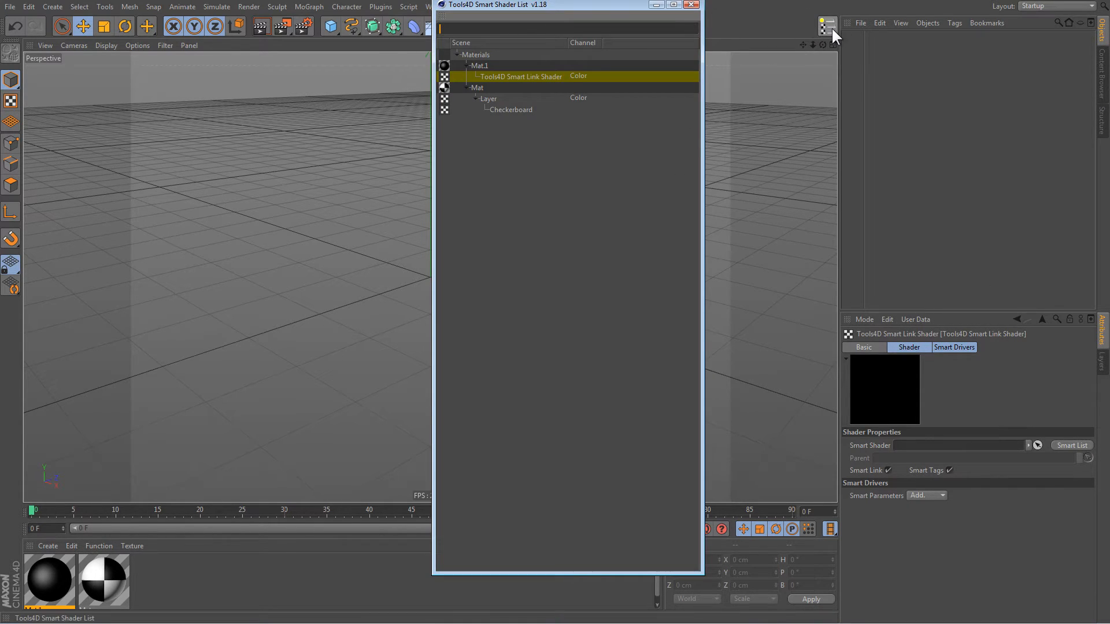
pyautogui.click(692, 4)
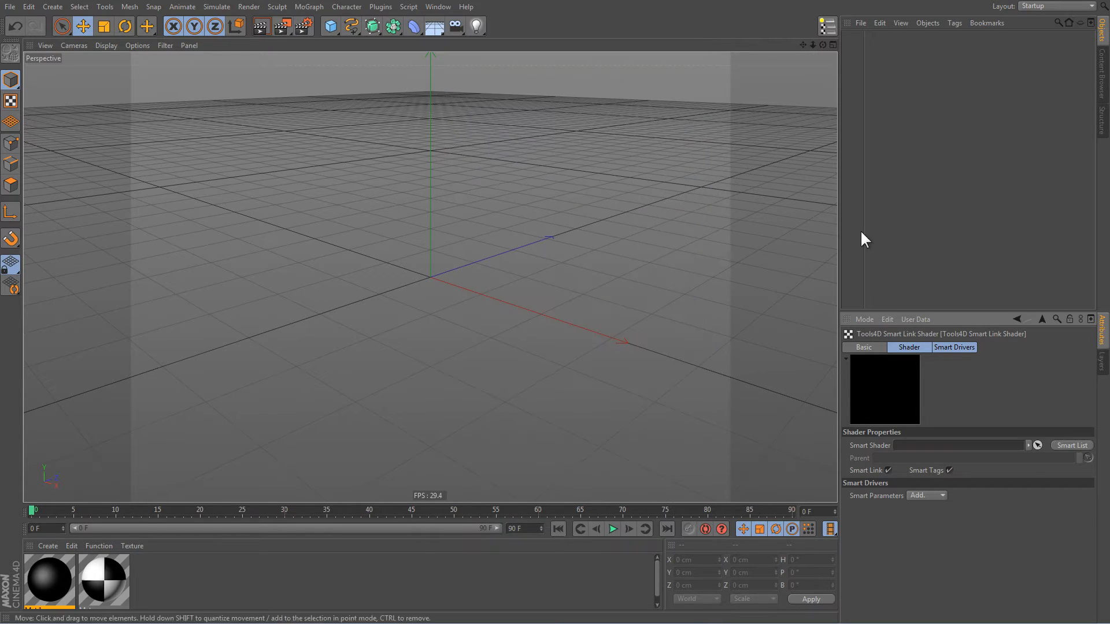
pyautogui.click(1073, 445)
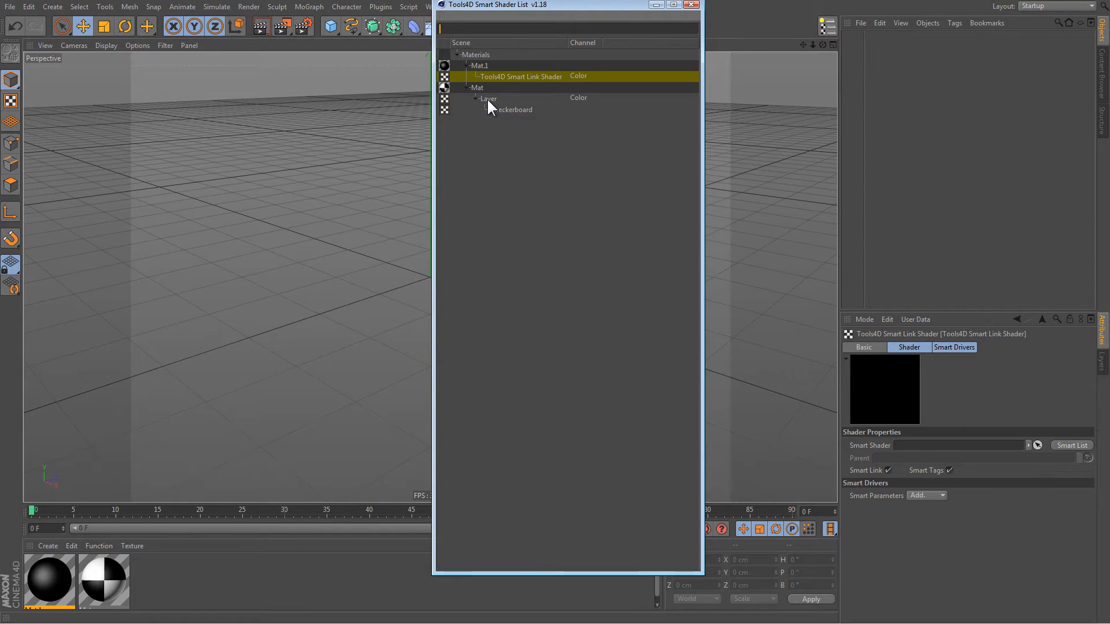
pyautogui.moveTo(487, 98); pyautogui.dragTo(931, 447)
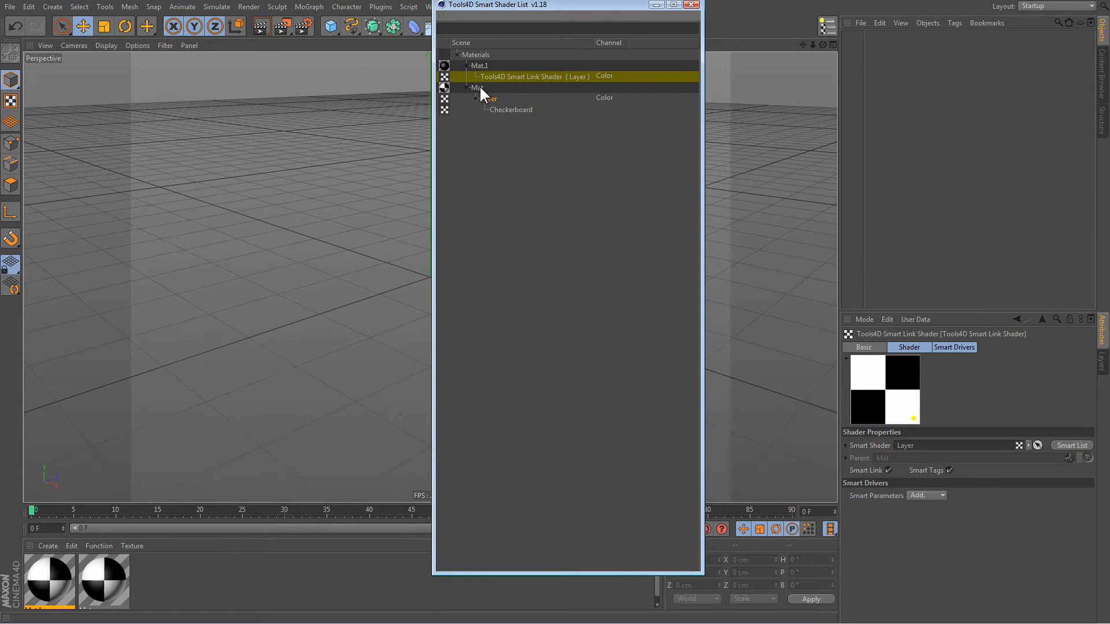
# Examine the linked Layer's parent material properties in an enlarged attribute area, then fold them away.
pyautogui.click(846, 458)
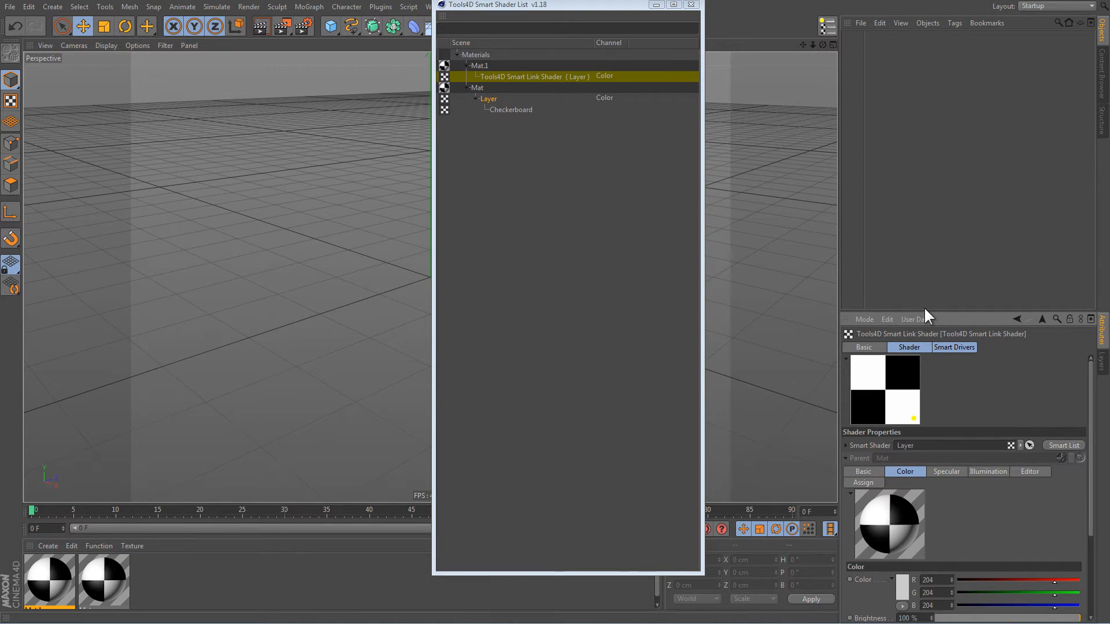
pyautogui.moveTo(925, 314); pyautogui.dragTo(923, 152)
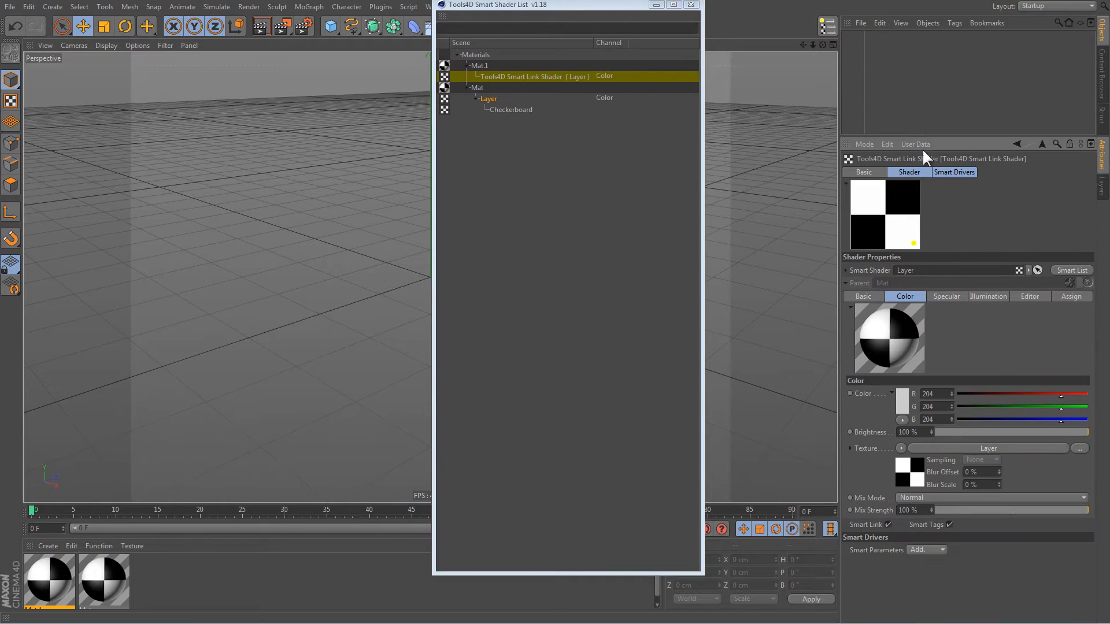
pyautogui.click(846, 283)
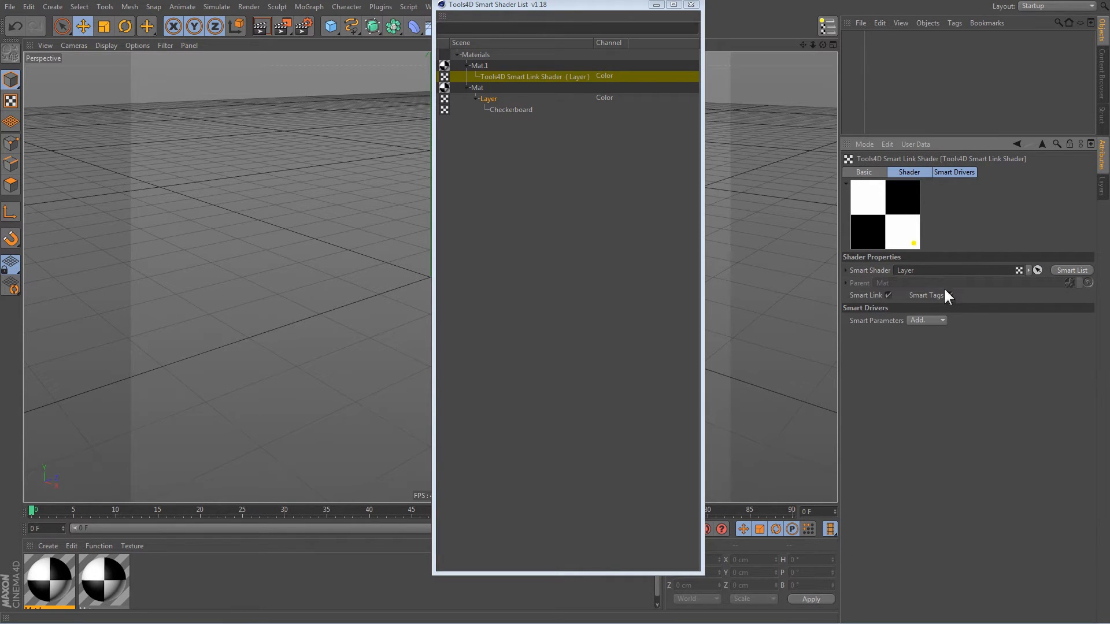
# Link Mat's Checkerboard shader as the Smart Shader and add Color 1 as a smart parameter.
pyautogui.click(501, 111)
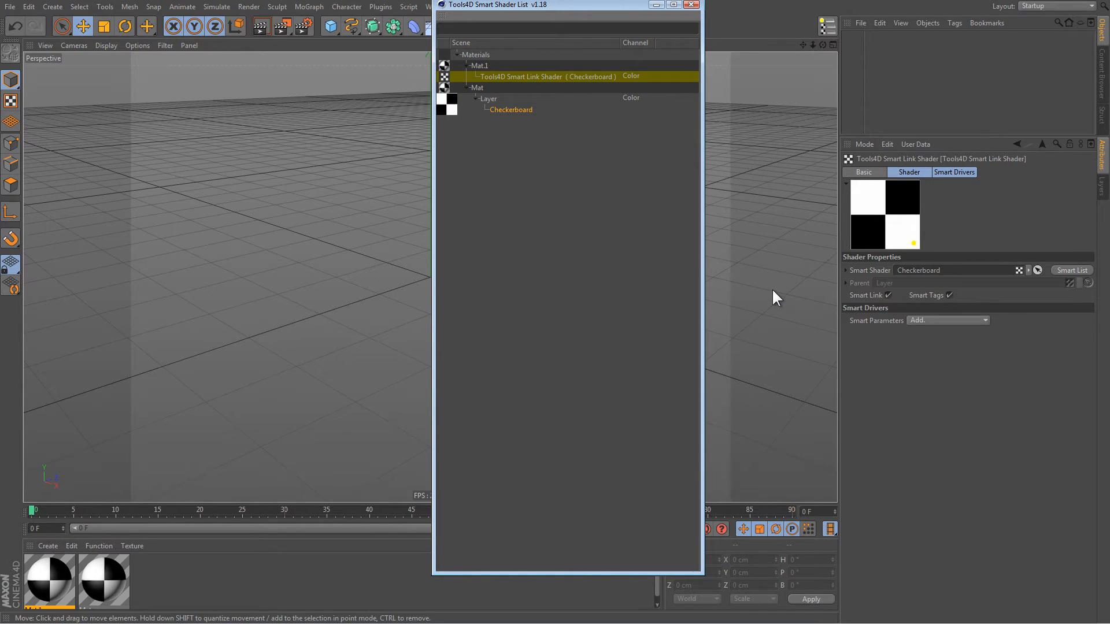
pyautogui.click(951, 321)
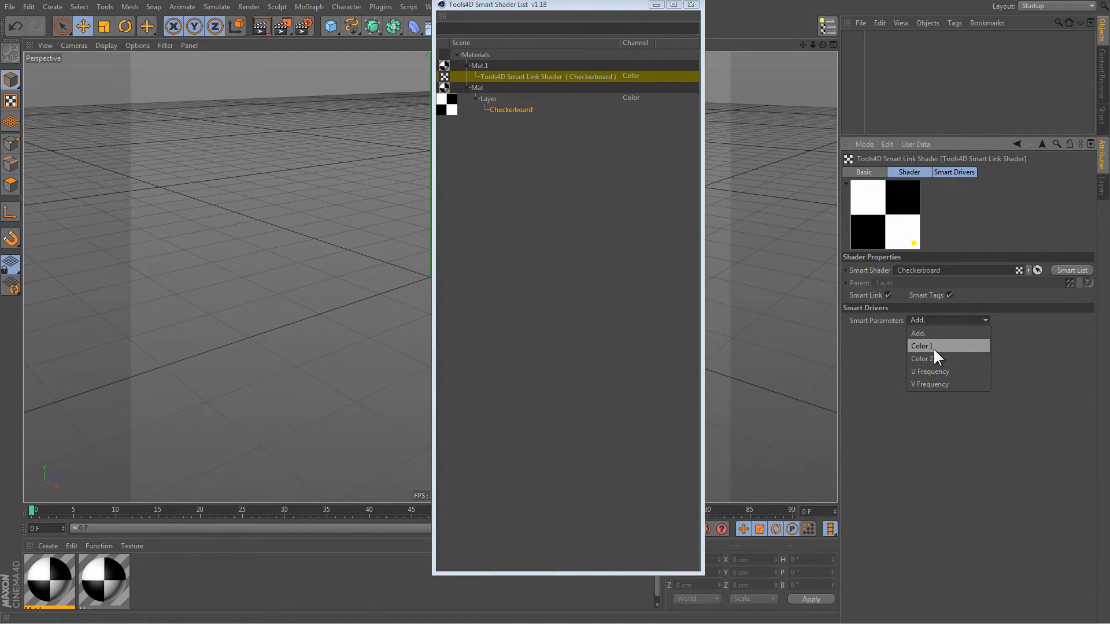
pyautogui.click(933, 347)
pyautogui.rightClick(869, 336)
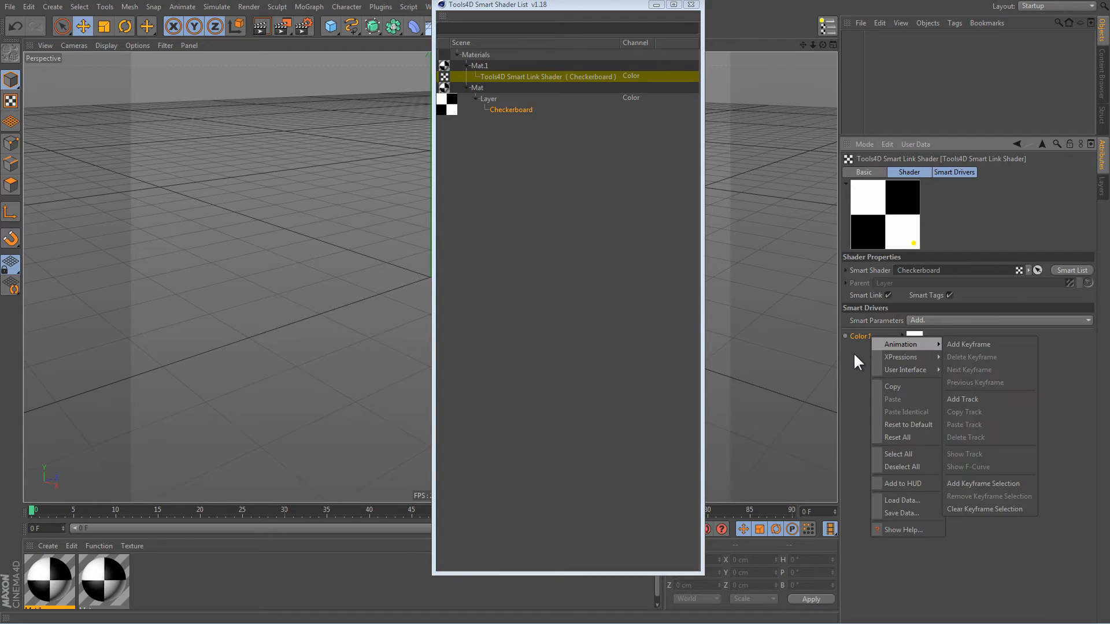
pyautogui.click(854, 352)
# Set the Color 1 smart driver to pure red (R 255, G 0, B 0).
pyautogui.click(917, 337)
pyautogui.moveTo(917, 333); pyautogui.dragTo(940, 290)
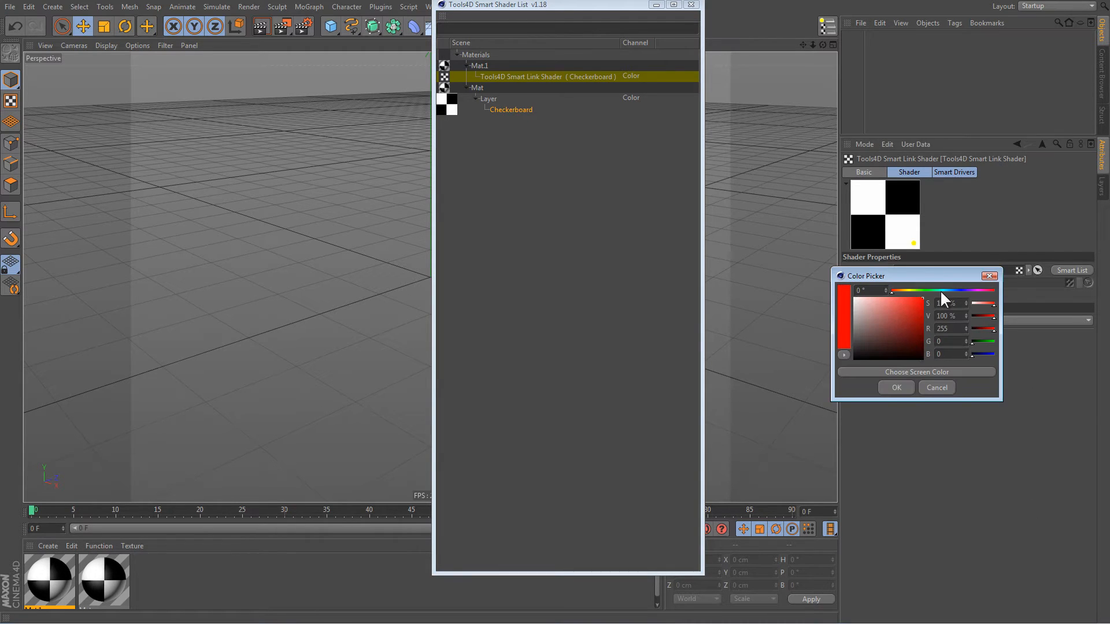
pyautogui.click(903, 389)
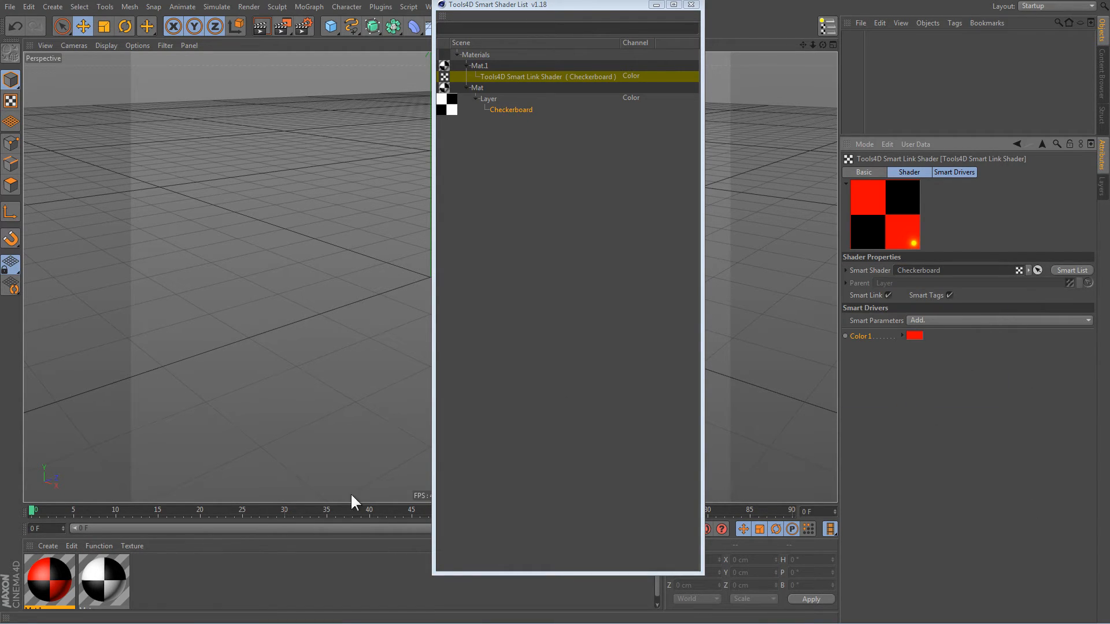
# Add two cubes set apart from each other and apply Mat.1 to the moved cube and Mat to the other.
pyautogui.doubleClick(328, 25)
pyautogui.moveTo(308, 214); pyautogui.dragTo(18, 213)
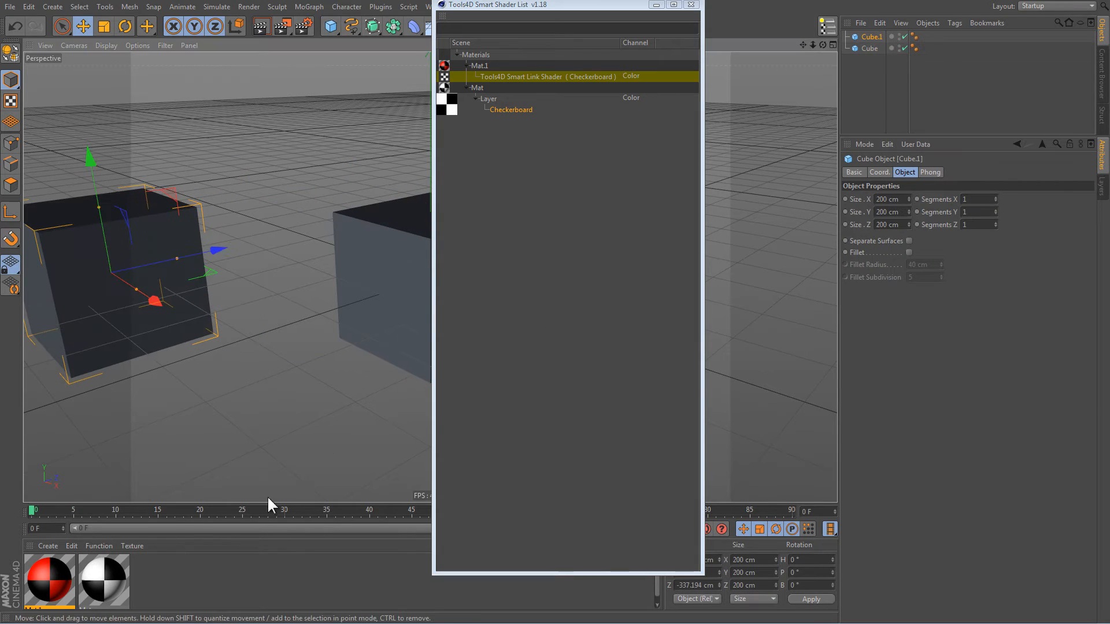
pyautogui.moveTo(49, 578); pyautogui.dragTo(117, 344)
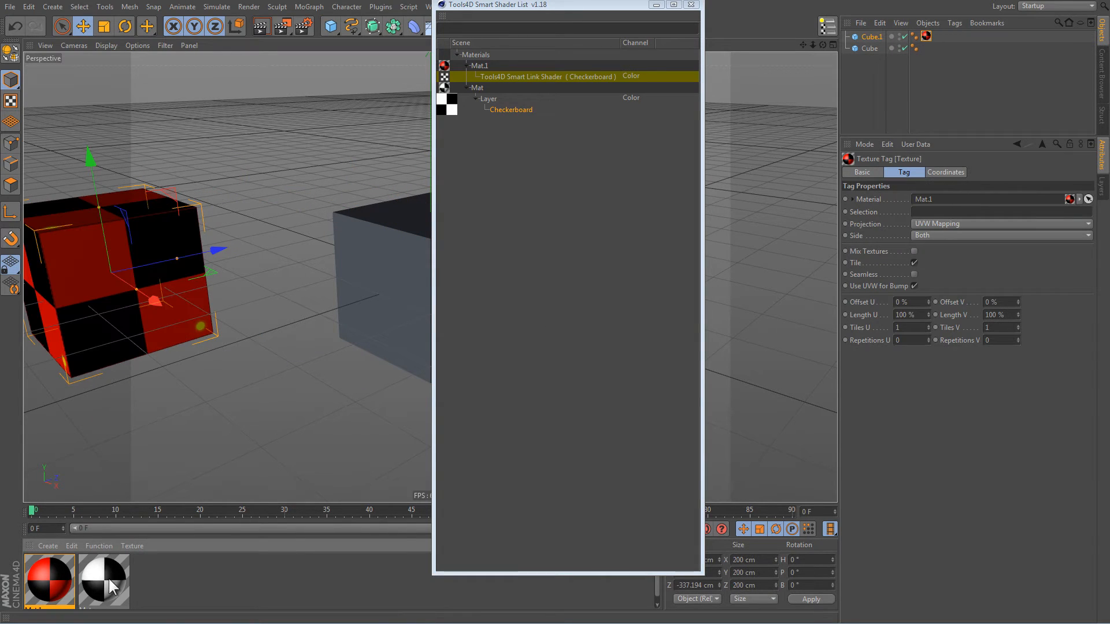
pyautogui.moveTo(108, 578); pyautogui.dragTo(377, 320)
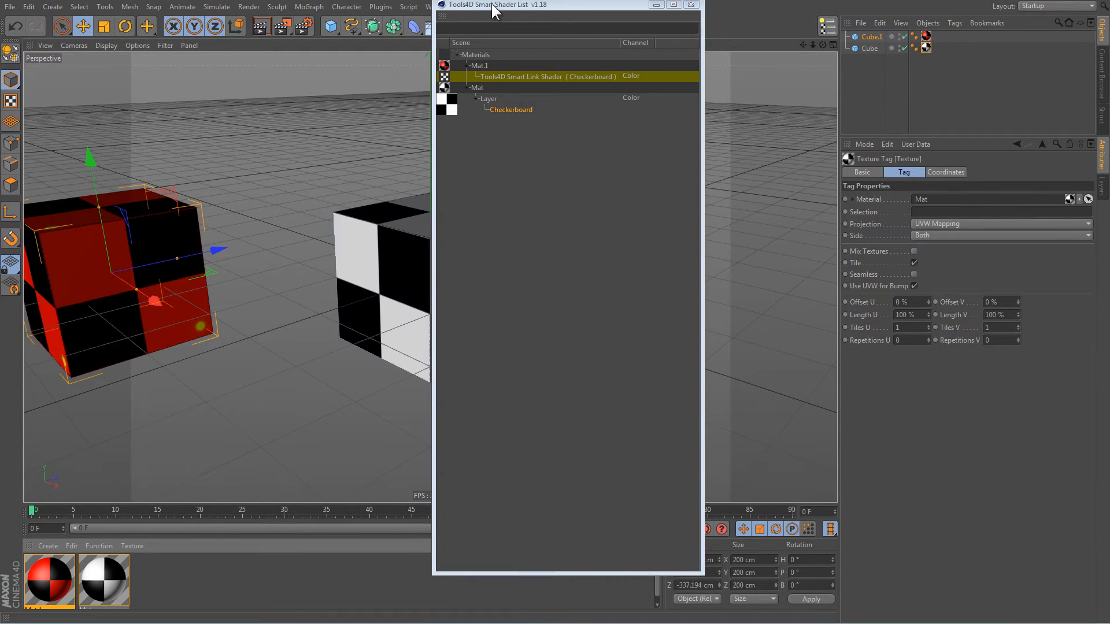
# Reposition the two cubes side by side in view, and move and shorten the Smart Shader List window to clear the viewport.
pyautogui.moveTo(494, 7); pyautogui.dragTo(651, 28)
pyautogui.moveTo(192, 273); pyautogui.dragTo(296, 279)
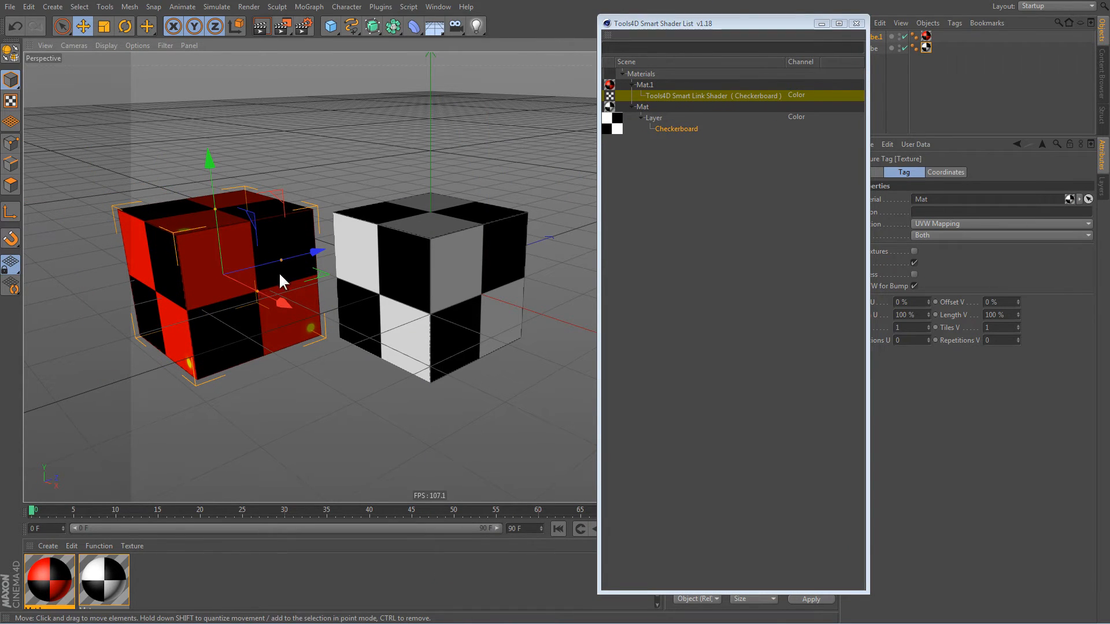
pyautogui.click(402, 288)
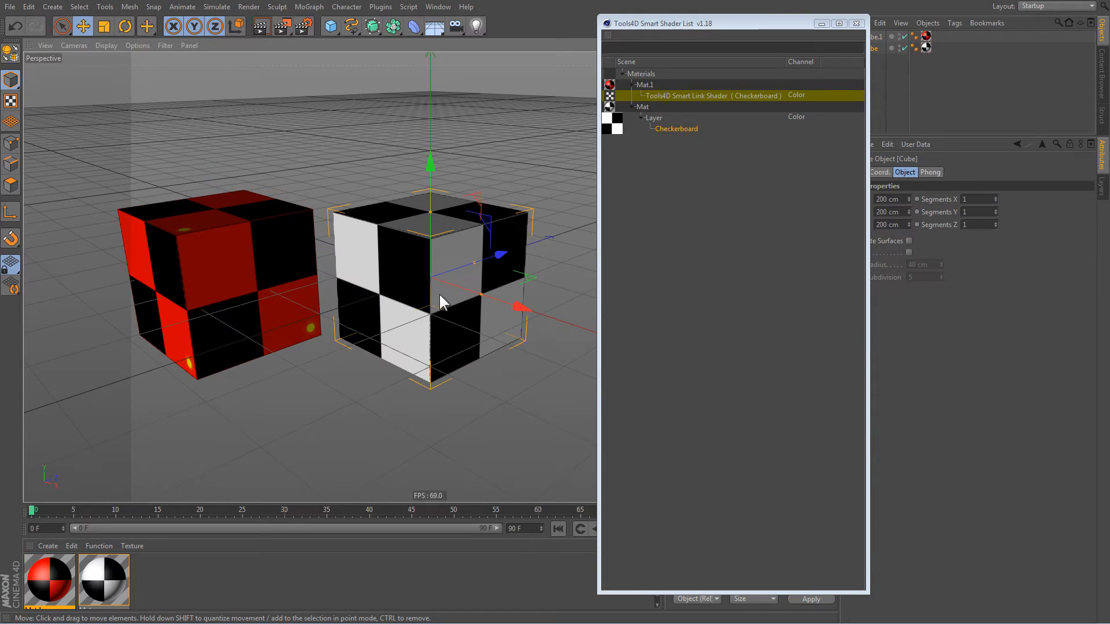
pyautogui.moveTo(427, 335); pyautogui.dragTo(435, 330)
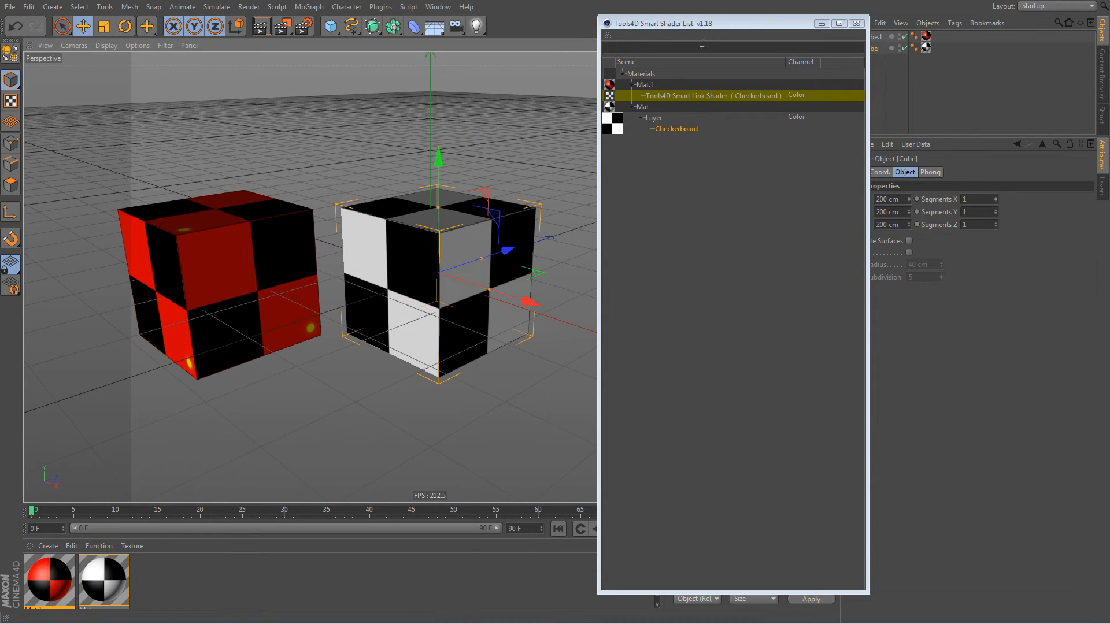
pyautogui.moveTo(696, 26); pyautogui.dragTo(633, 26)
pyautogui.moveTo(736, 593); pyautogui.dragTo(751, 186)
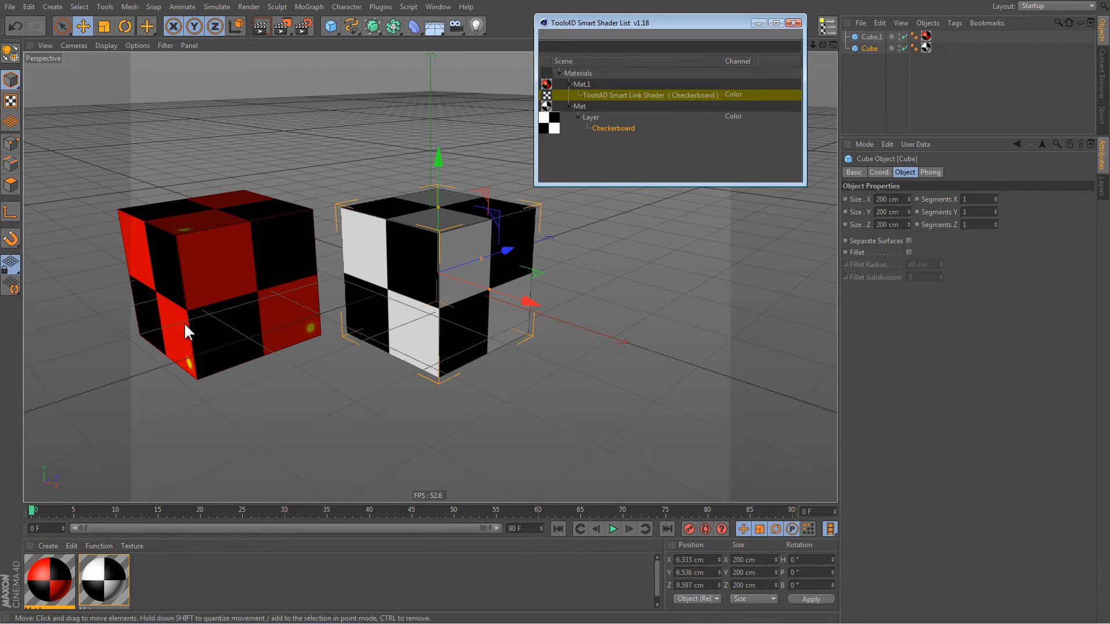
# Toggle Smart Tags off and back on in Mat.1's Smart Link Shader and render the view.
pyautogui.click(62, 587)
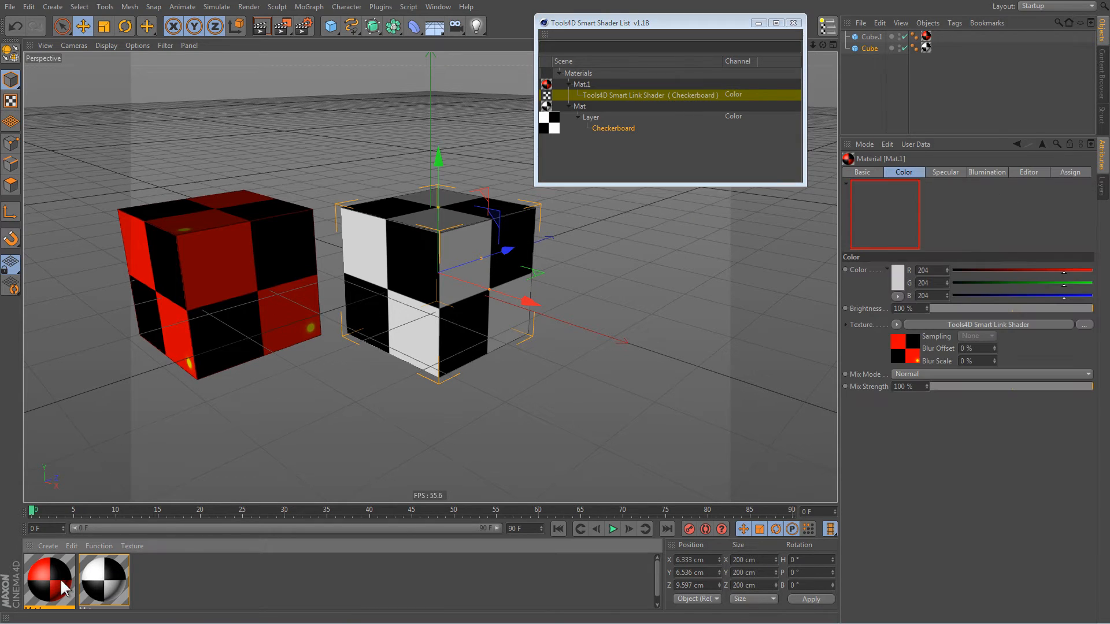
pyautogui.click(968, 324)
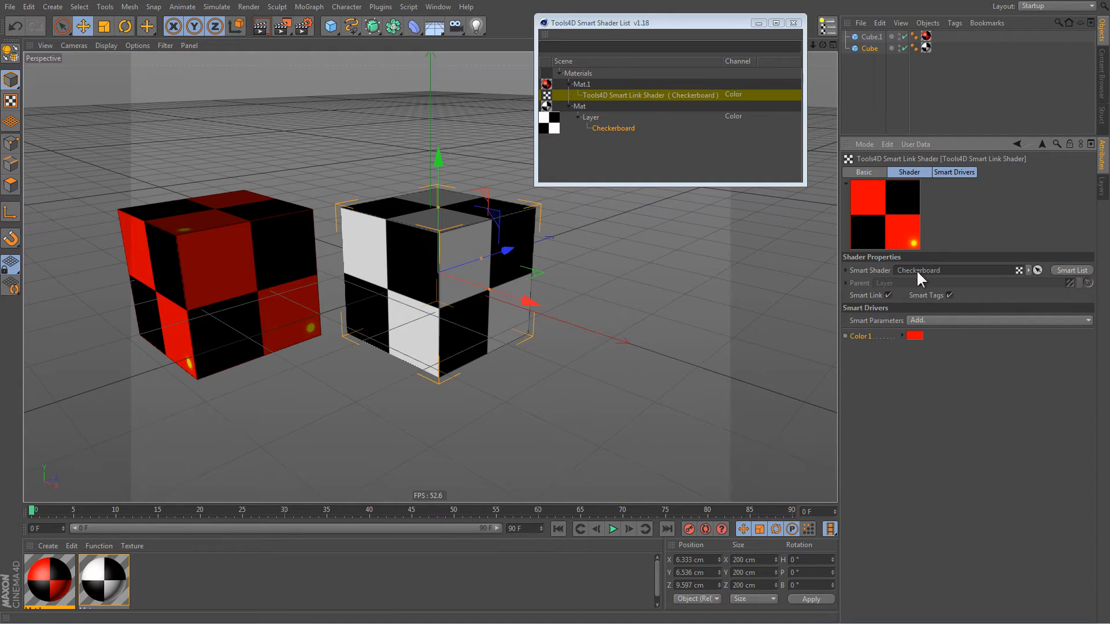
pyautogui.click(949, 293)
pyautogui.click(949, 294)
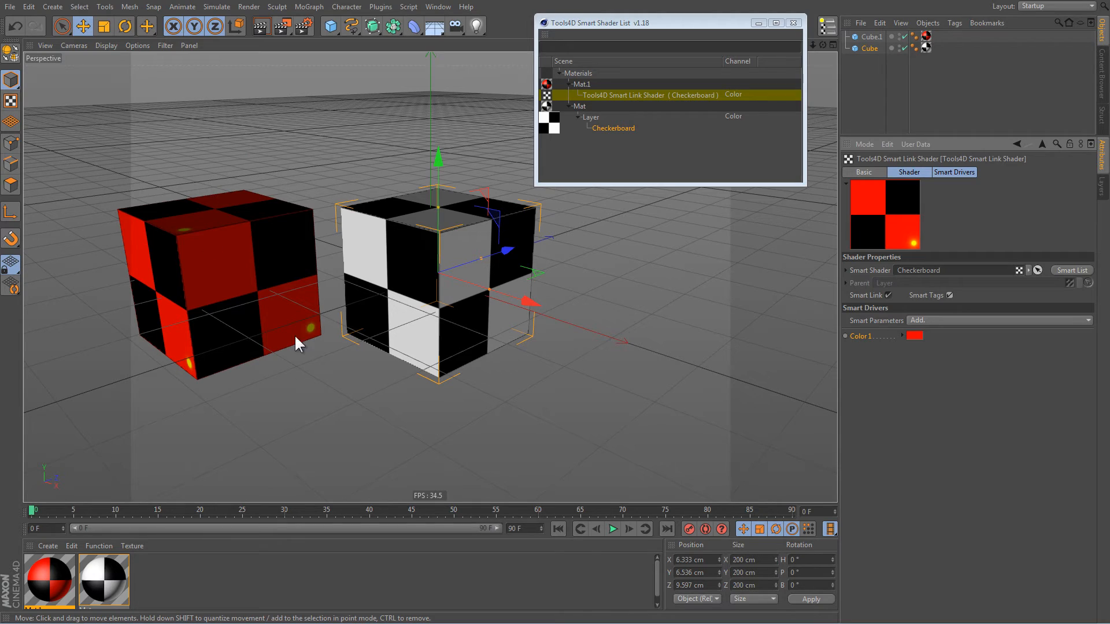
pyautogui.click(259, 24)
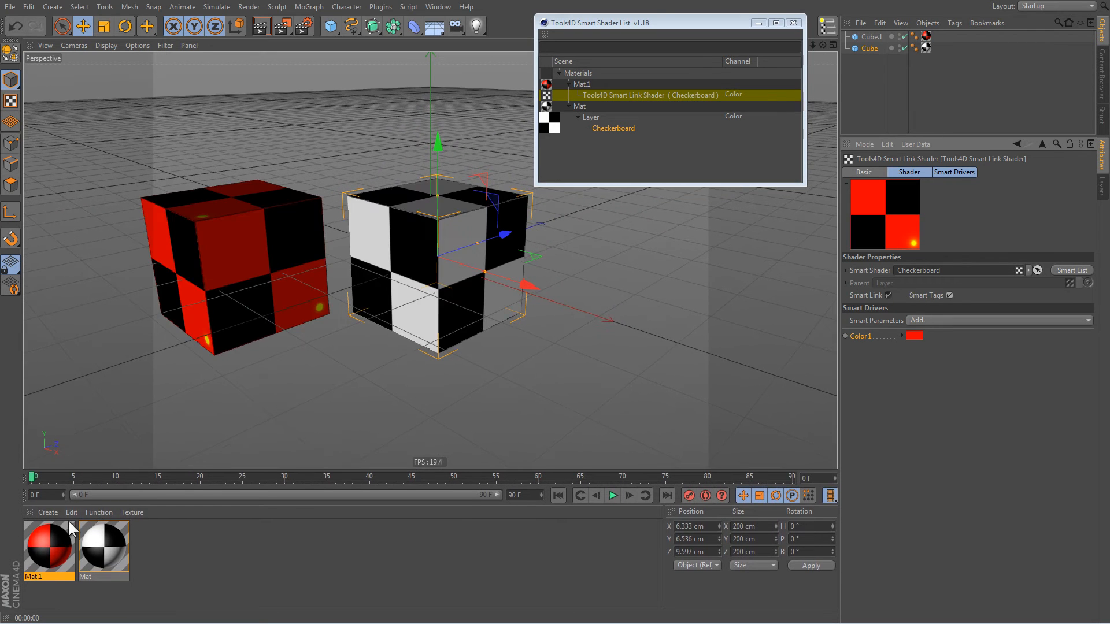
# Replace the Checkerboard inside the Smart Link Shader's parent Layer with a Noise shader, and select Layer in the Smart Shader List.
pyautogui.click(70, 523)
pyautogui.click(951, 323)
pyautogui.click(844, 282)
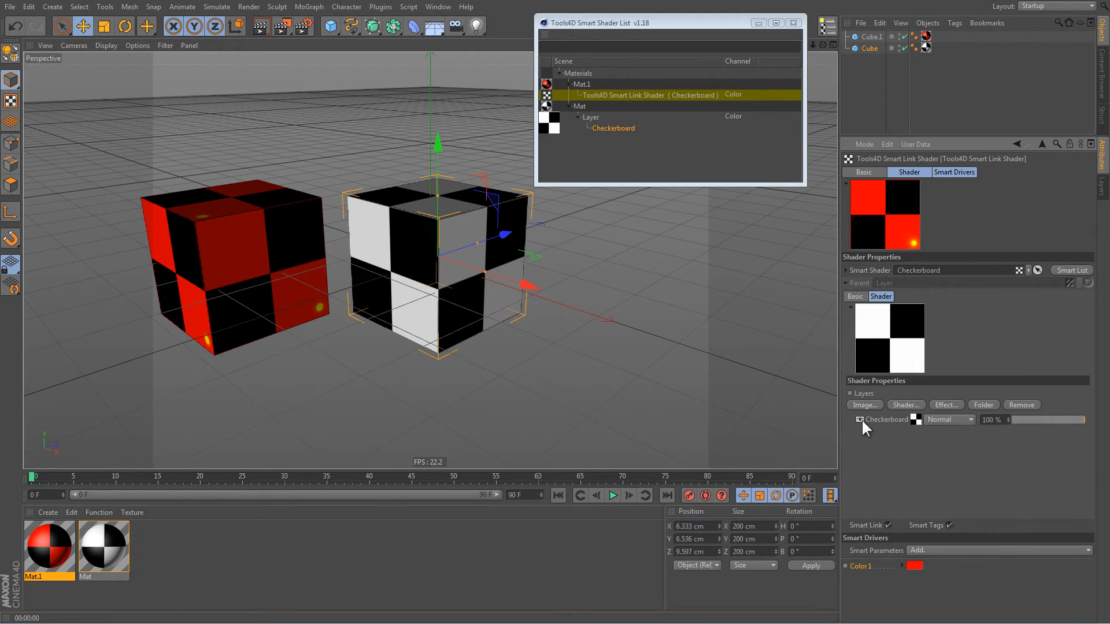
pyautogui.click(915, 419)
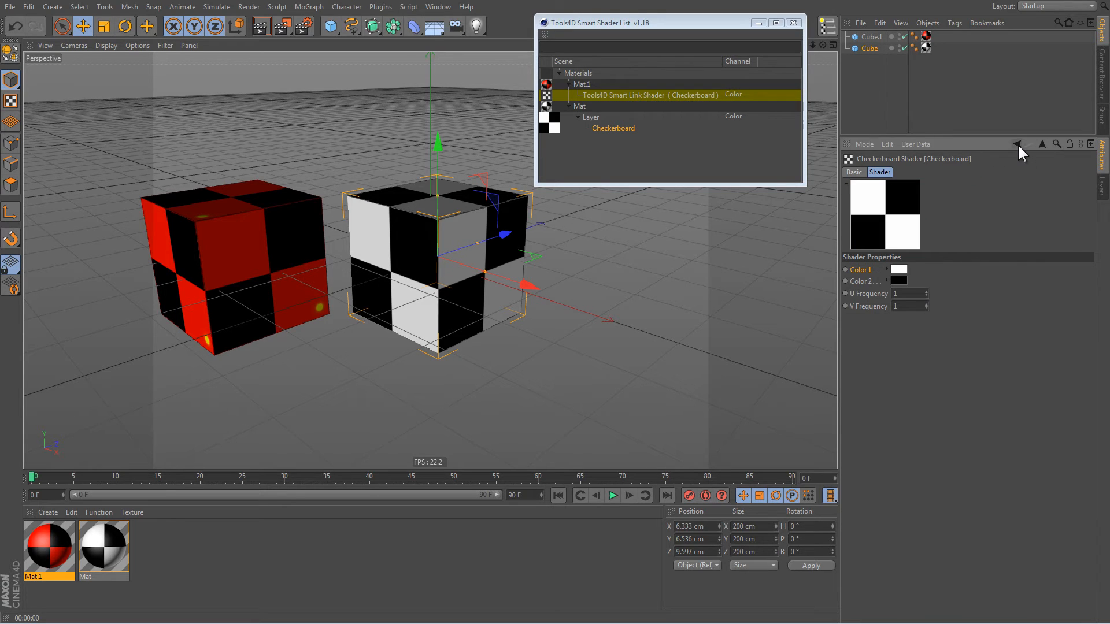
pyautogui.click(1017, 144)
pyautogui.rightClick(915, 417)
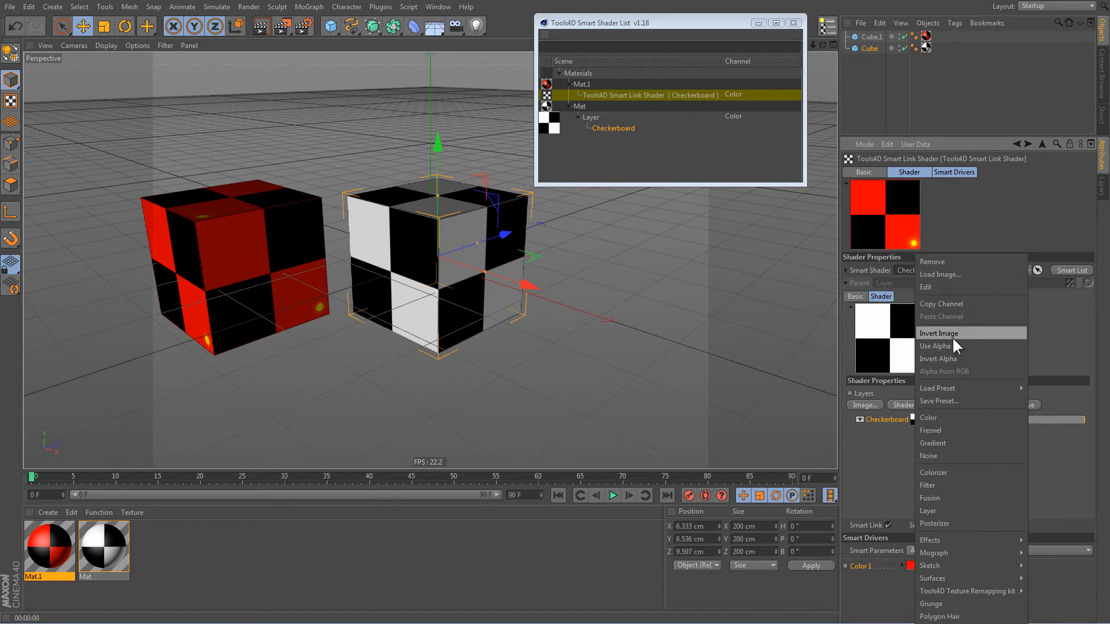
pyautogui.click(952, 456)
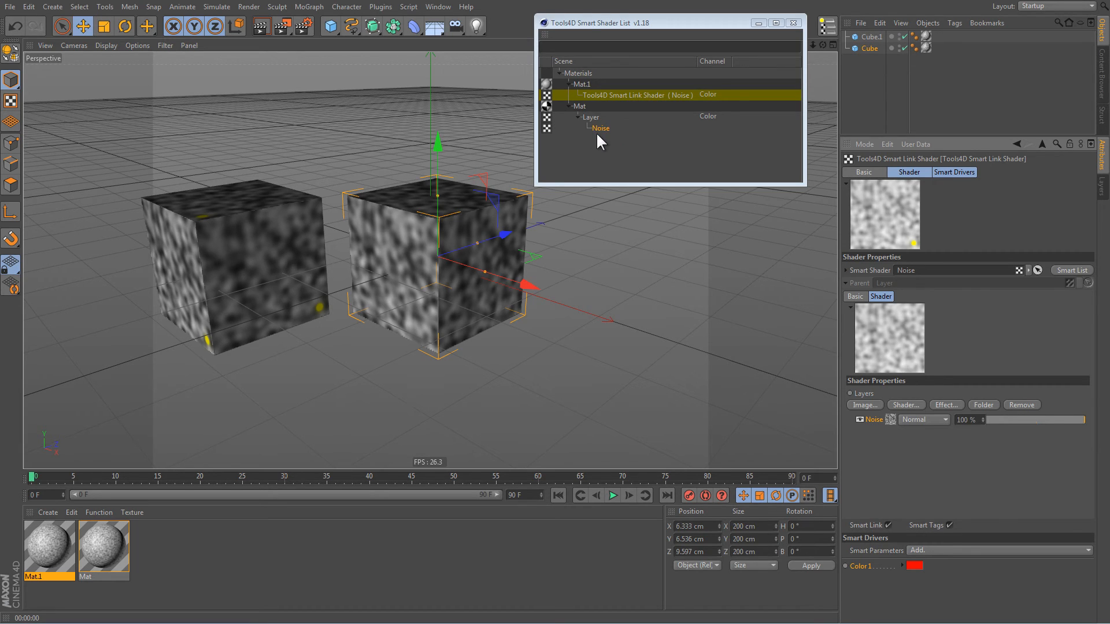
pyautogui.click(591, 116)
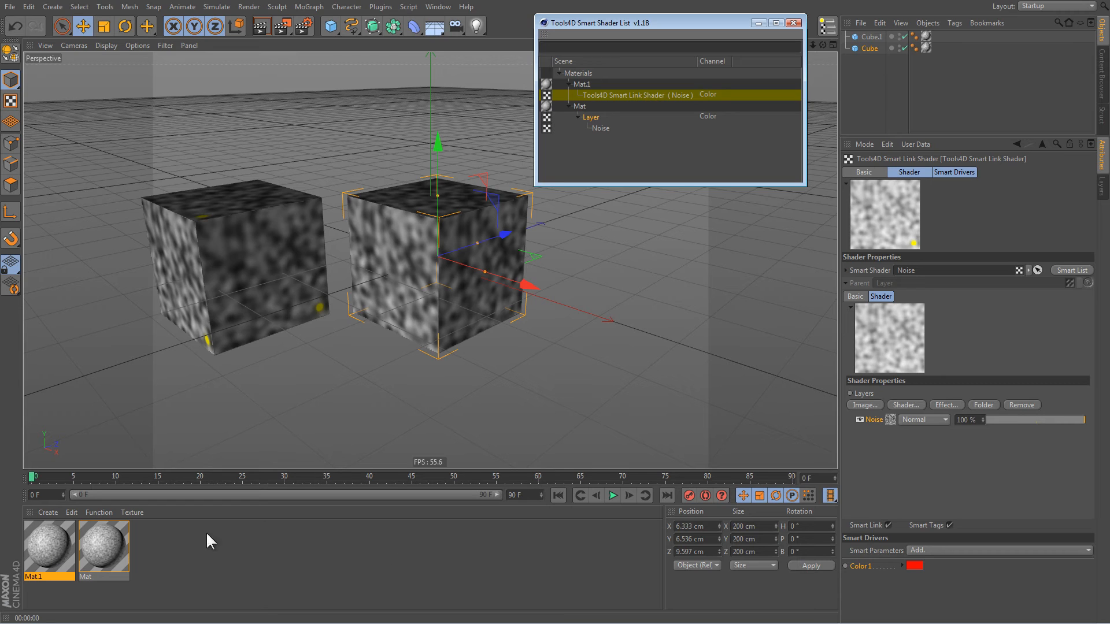
# Remove the Color 1 smart driver from Mat.1's Smart Link Shader.
pyautogui.rightClick(859, 563)
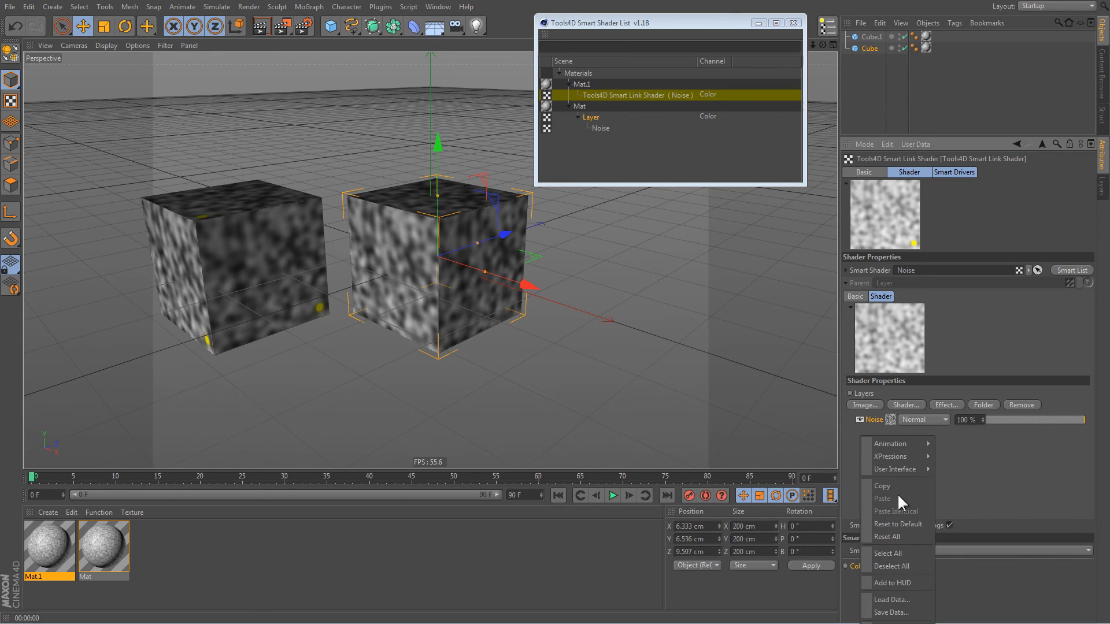
pyautogui.moveTo(897, 466)
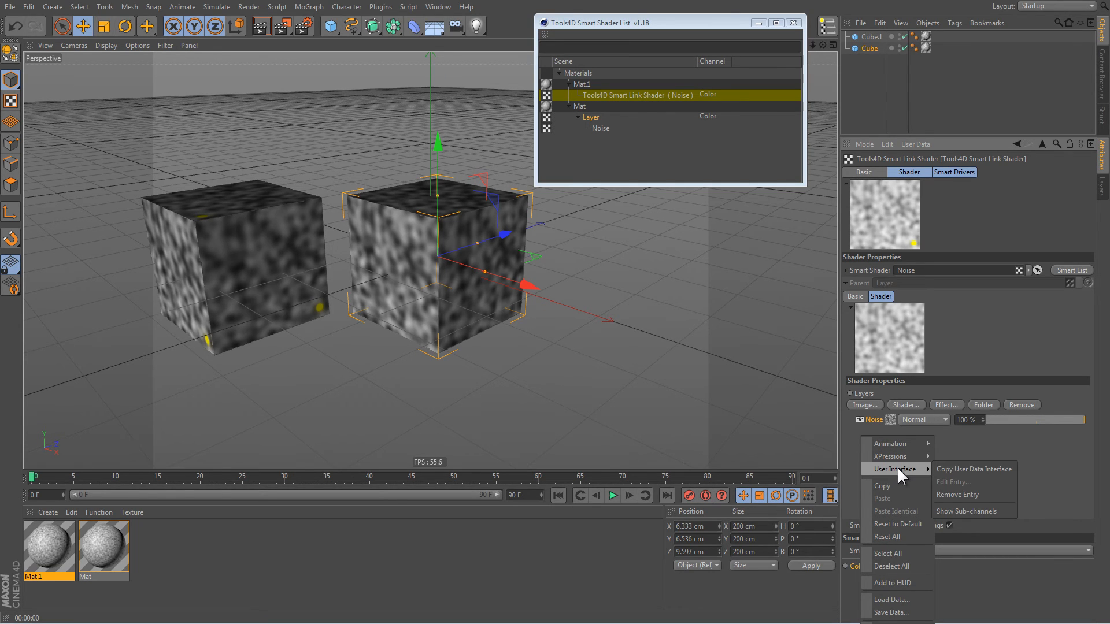
pyautogui.click(962, 493)
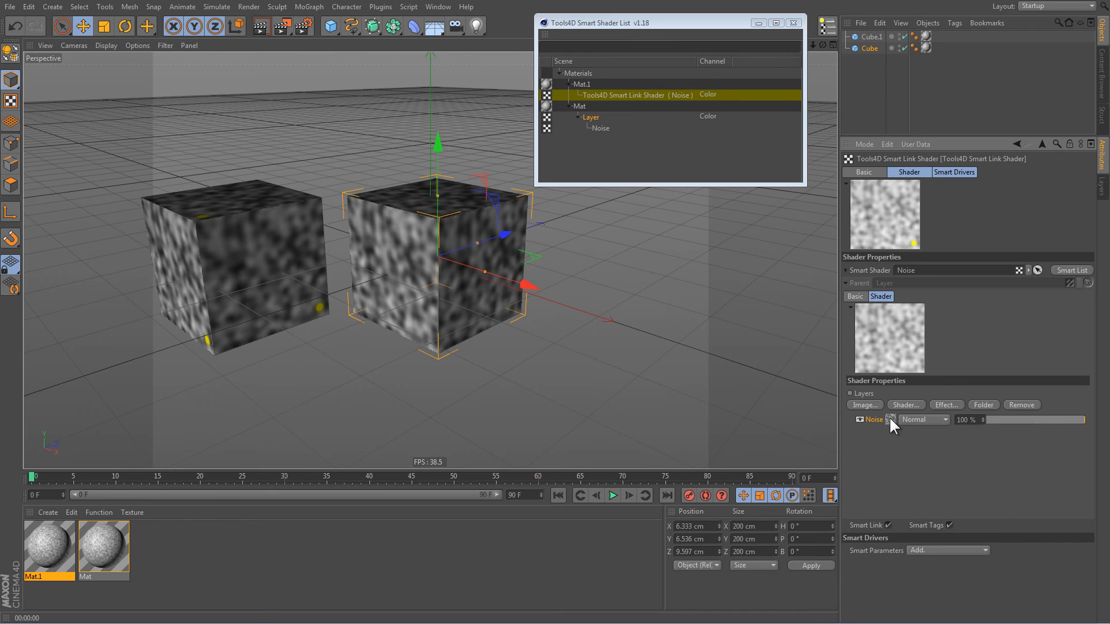
# View Mat's color texture, reopen the Smart Link Shader in Mat.1's color channel, and collapse its parent Layer settings.
pyautogui.click(108, 539)
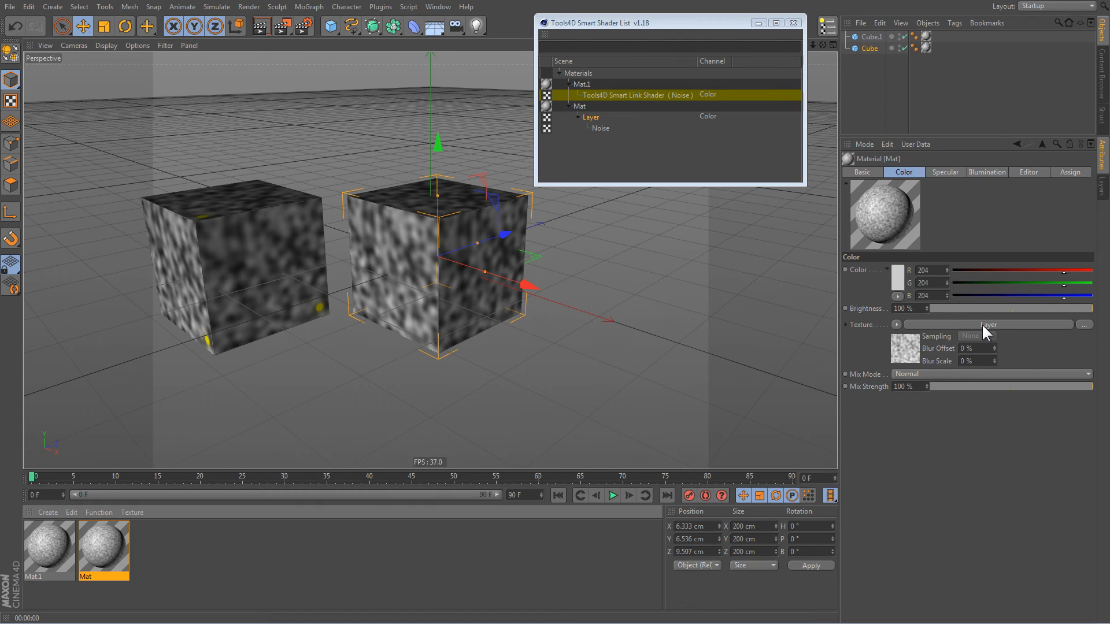
pyautogui.click(51, 552)
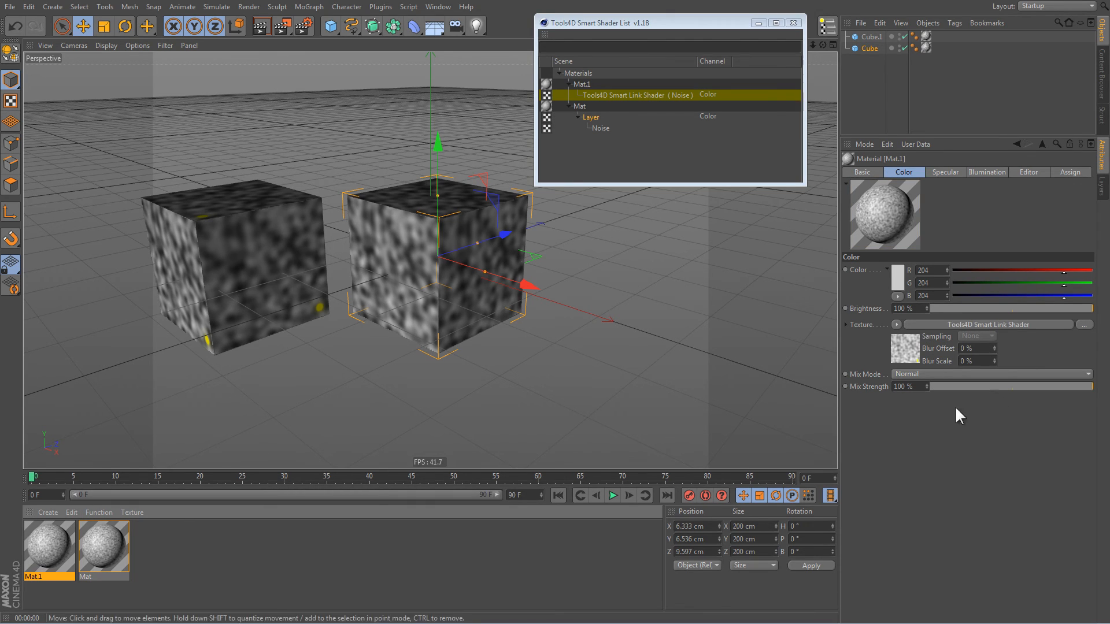
pyautogui.click(980, 325)
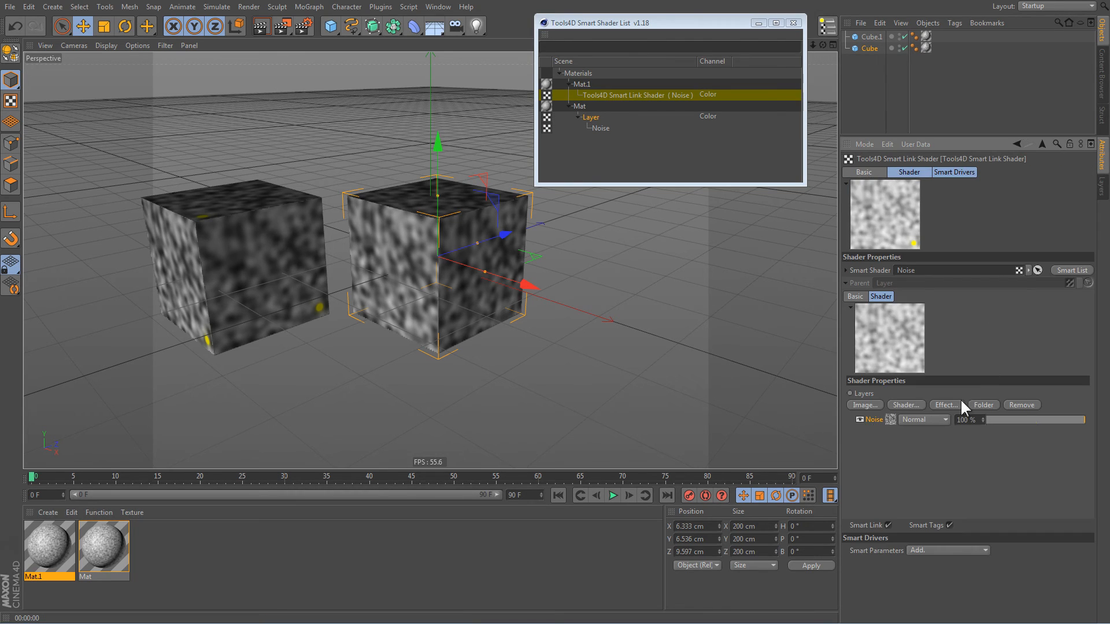
pyautogui.click(847, 307)
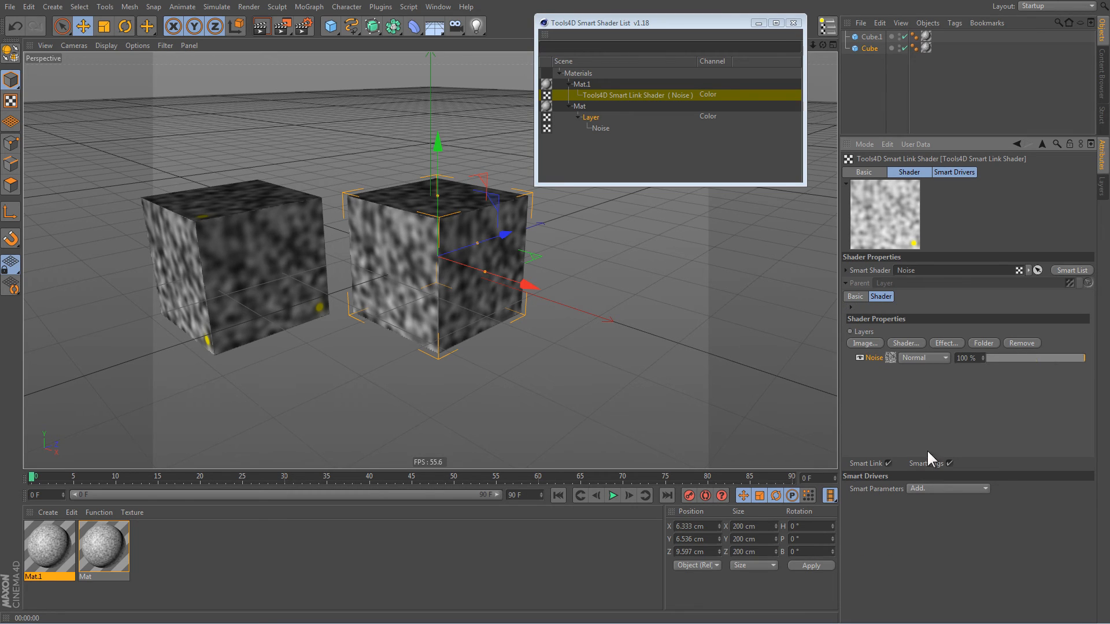
pyautogui.click(849, 304)
pyautogui.click(850, 305)
pyautogui.click(846, 283)
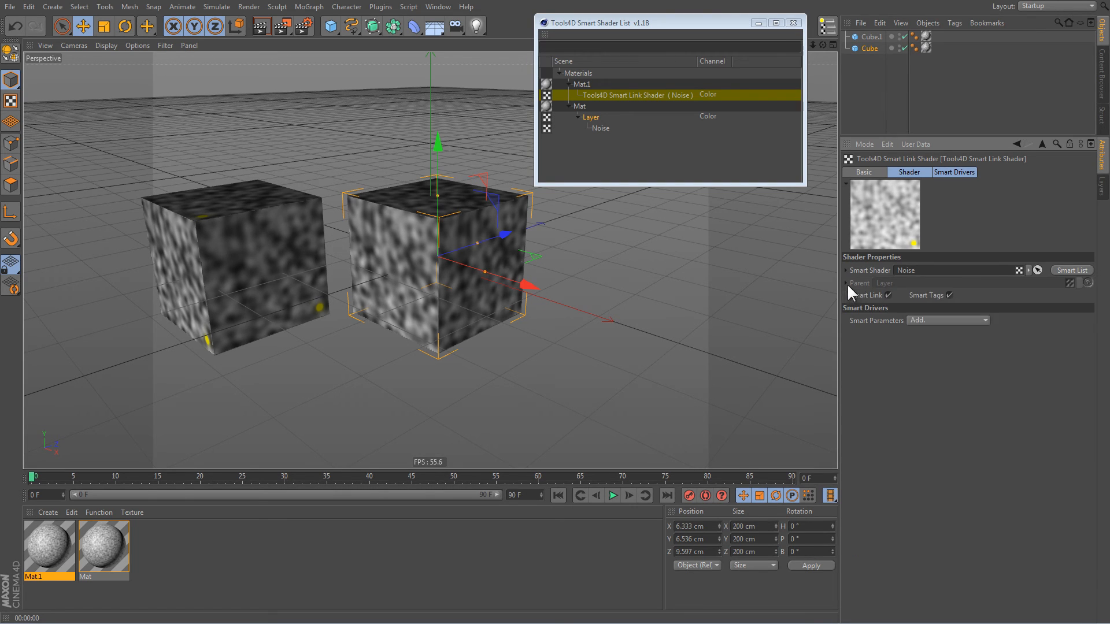
# Add a Noise smart driver to Mat.1's Smart Link Shader and set it to Gaseous.
pyautogui.click(941, 317)
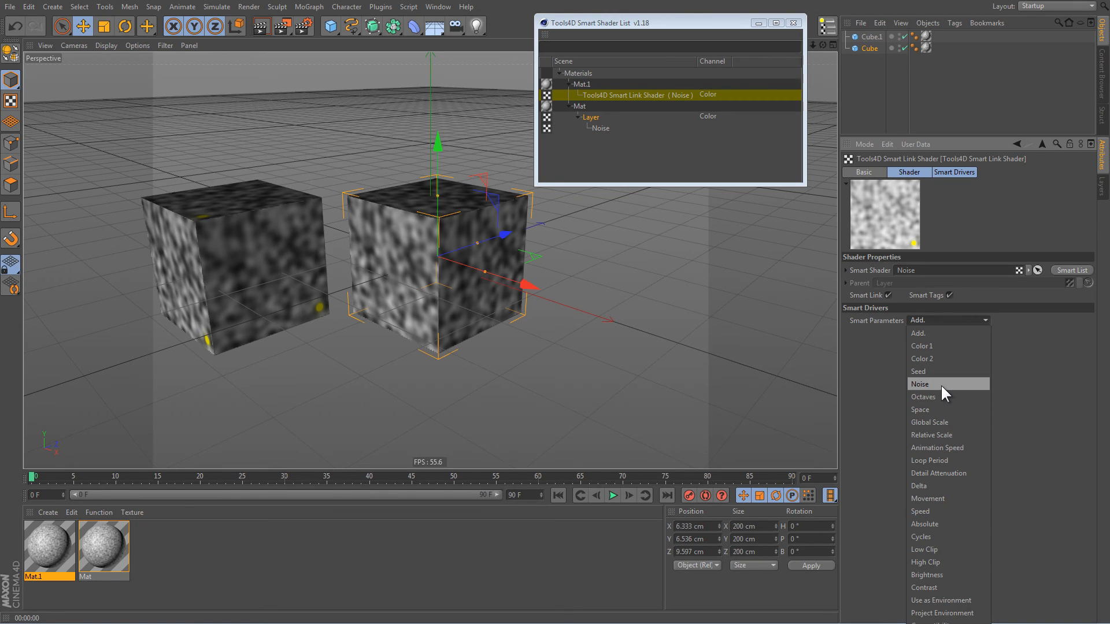
pyautogui.click(941, 384)
pyautogui.click(942, 338)
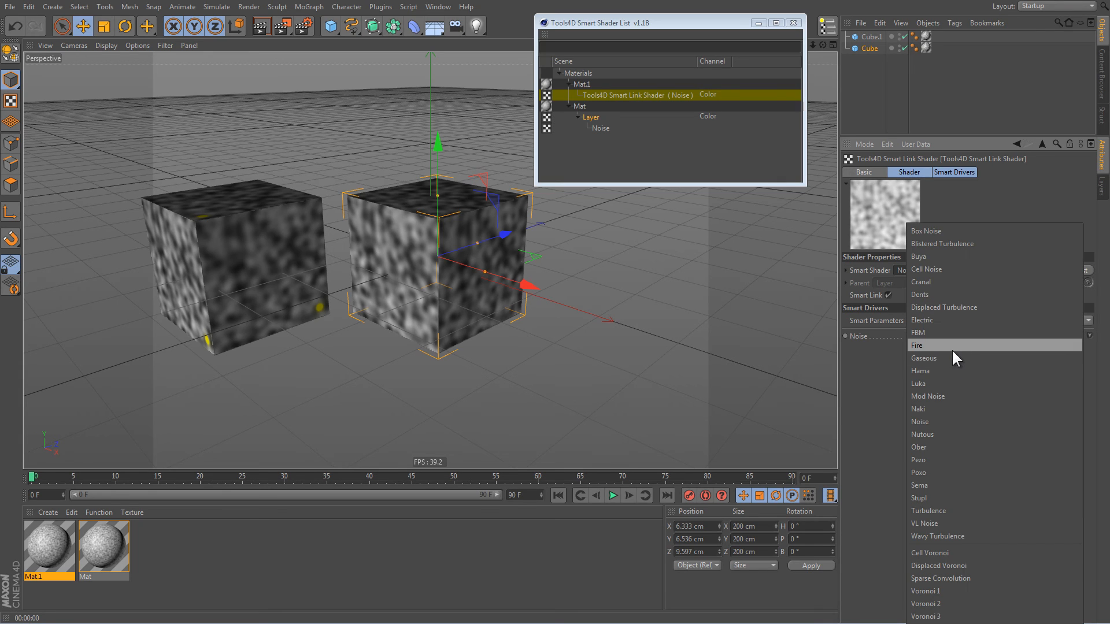
pyautogui.click(951, 358)
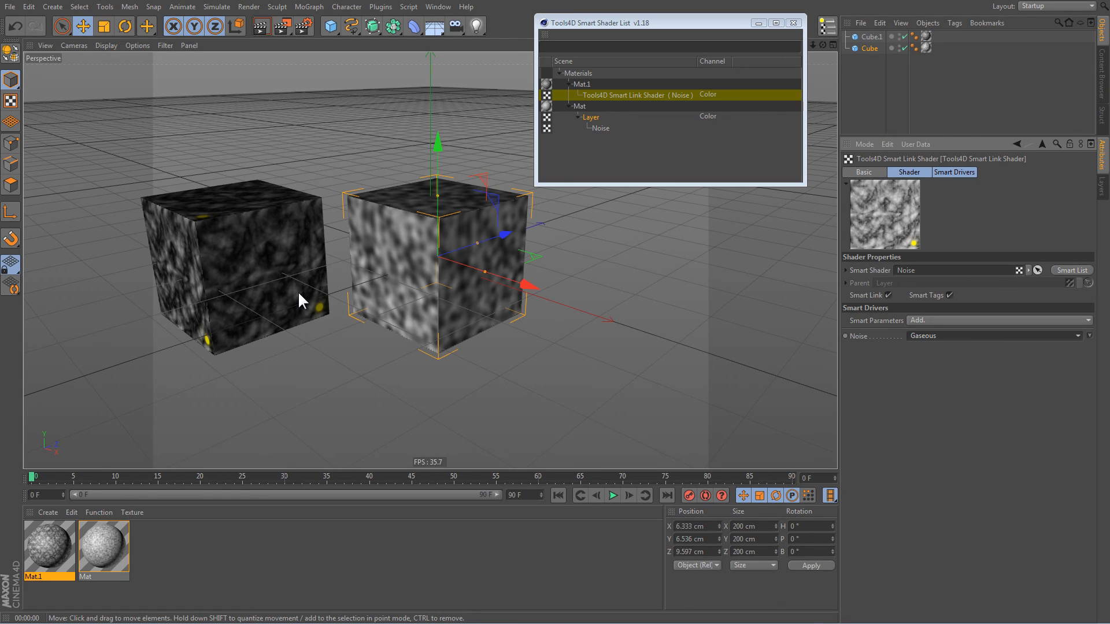
pyautogui.rightClick(858, 334)
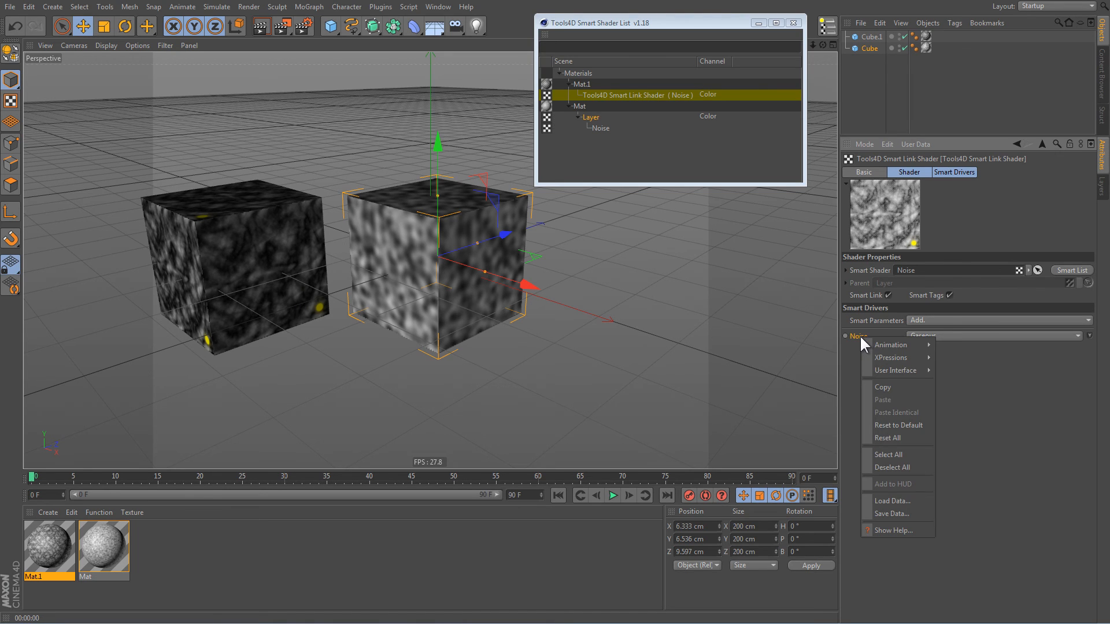
pyautogui.moveTo(917, 355)
pyautogui.click(977, 559)
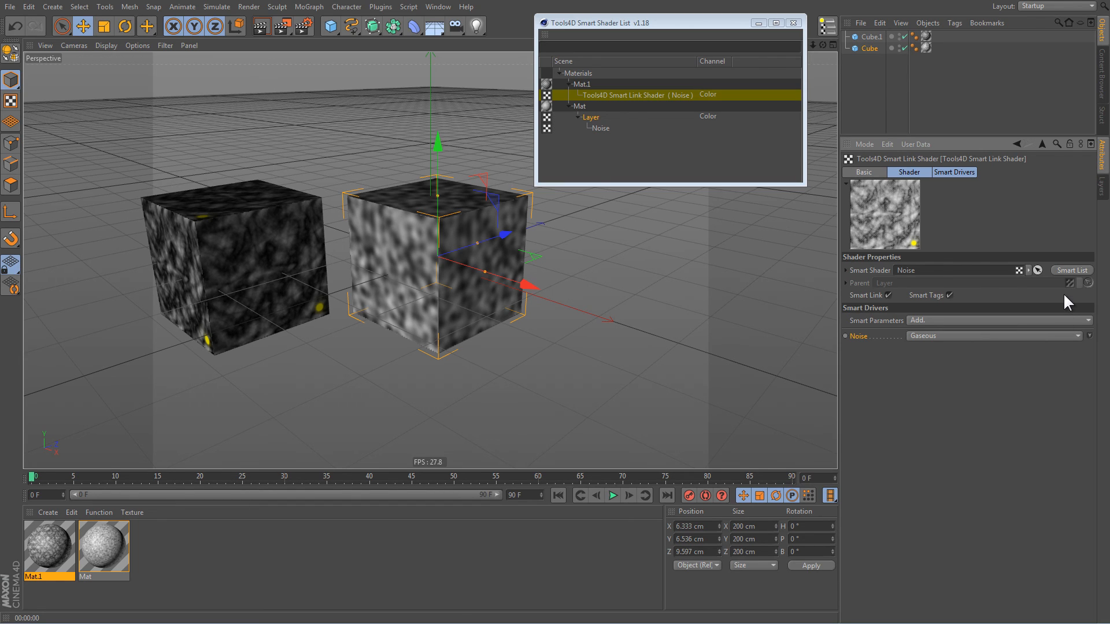
# Resize the Smart Shader List window and move it over the lower part of the viewport, partly covering Mat's cube.
pyautogui.moveTo(602, 184); pyautogui.dragTo(608, 223)
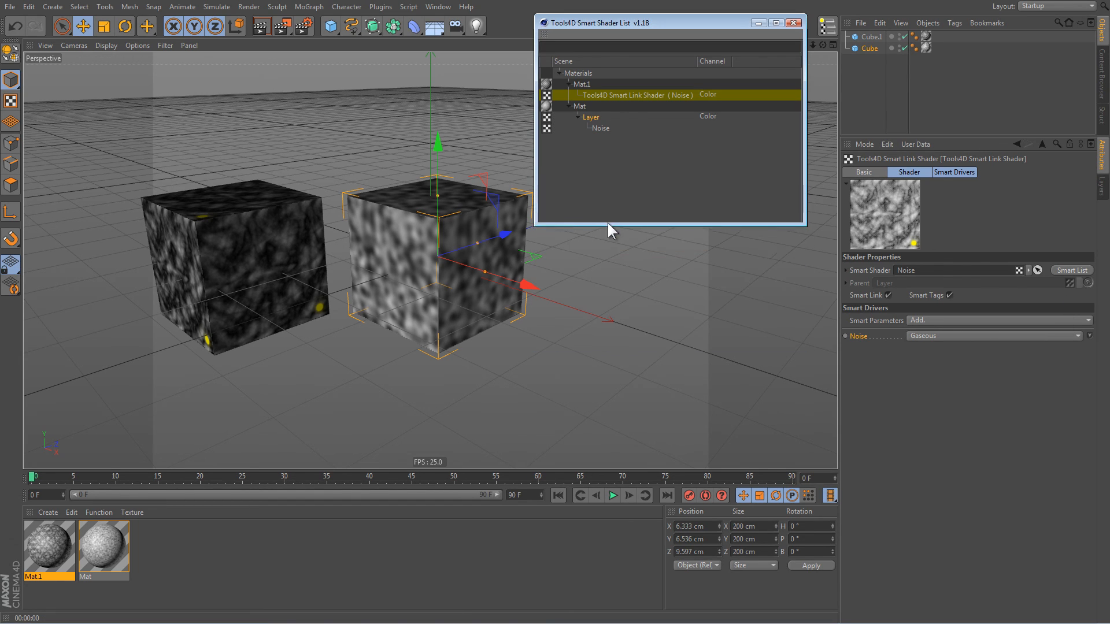
pyautogui.moveTo(626, 19); pyautogui.dragTo(442, 51)
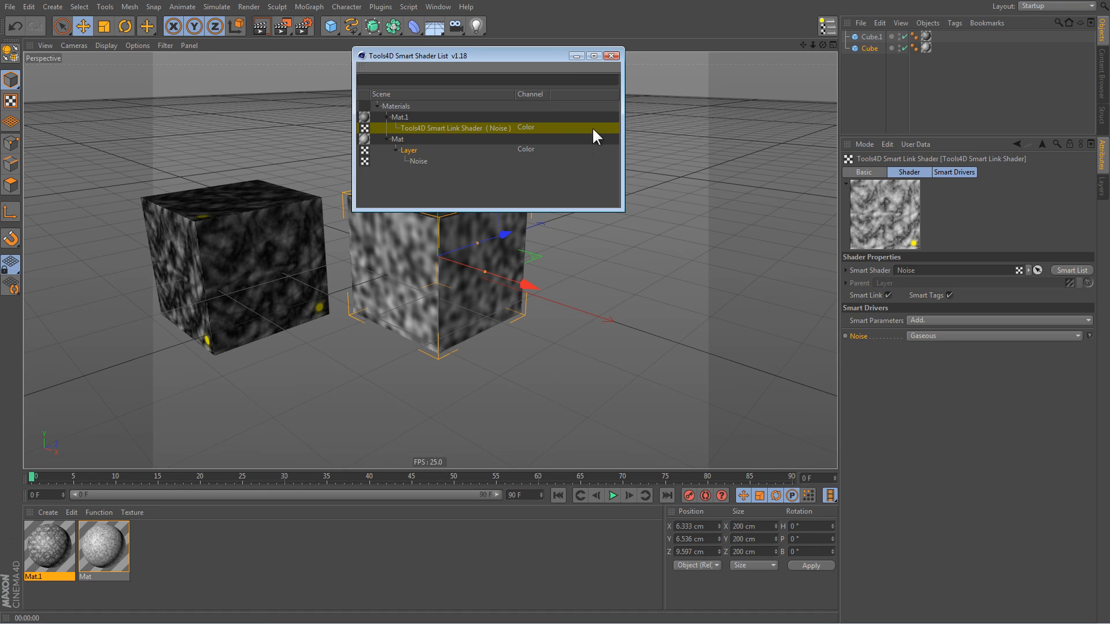
pyautogui.moveTo(528, 53); pyautogui.dragTo(650, 196)
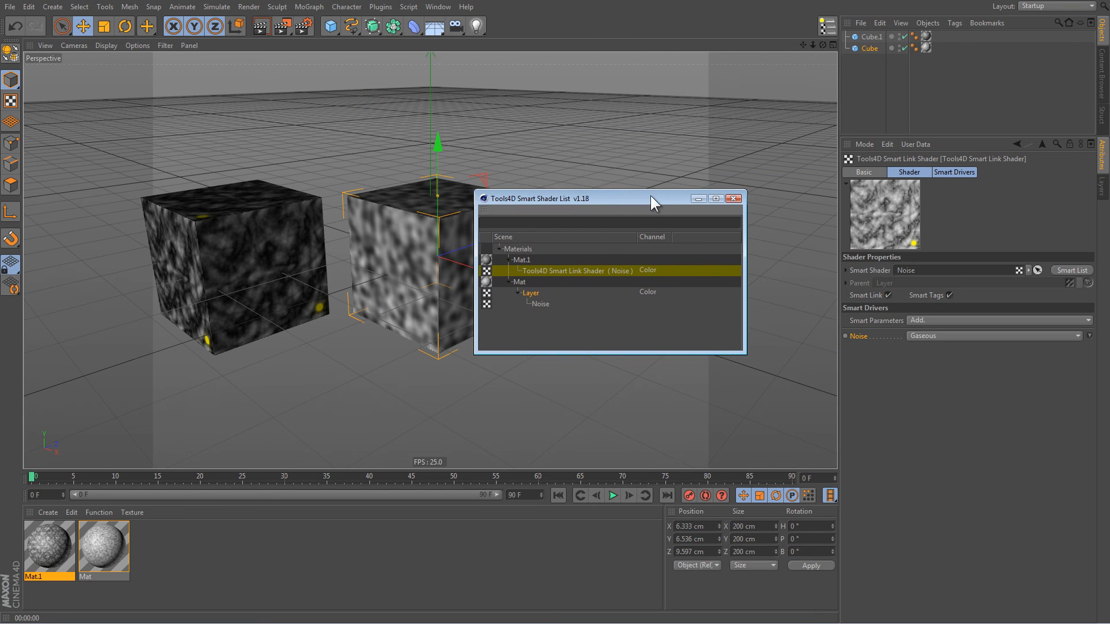